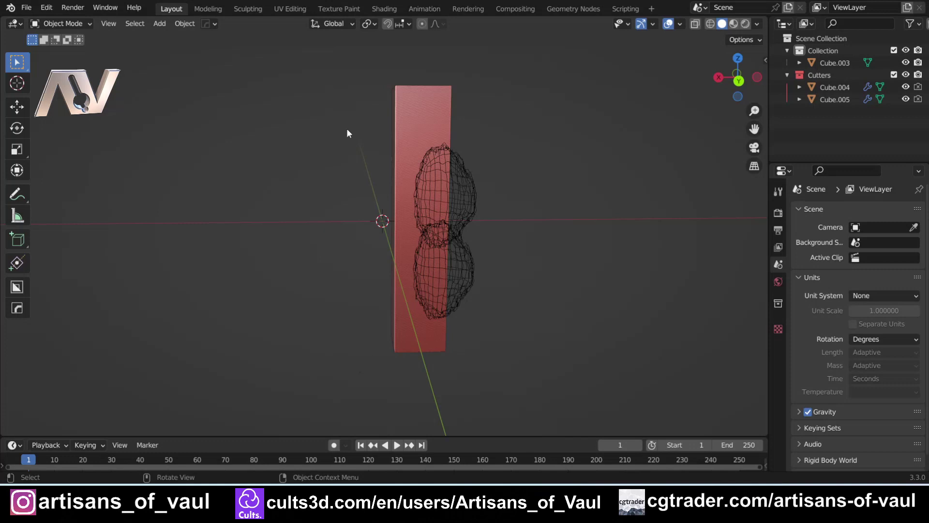
Apply all modifiers on the upper wireframe cutter, Cube.004
middle_click_drag(346, 126, 266, 136, "shift")
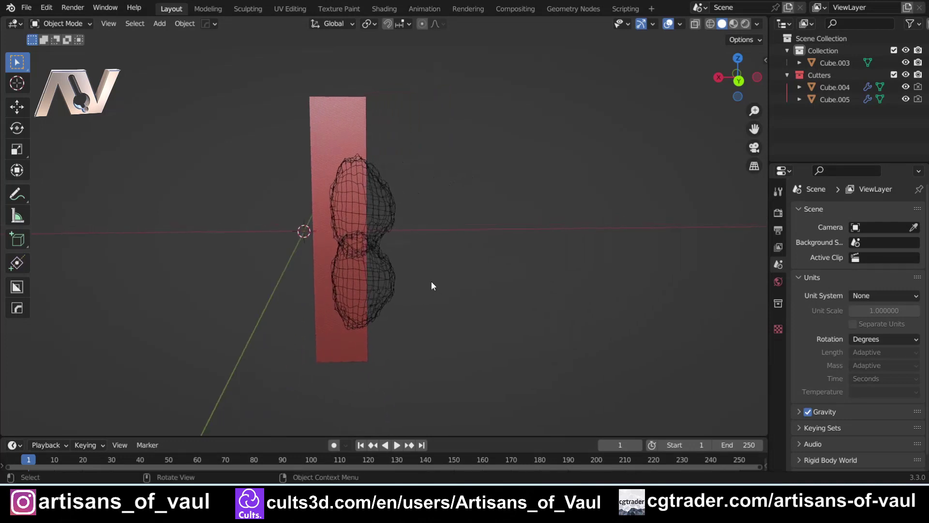
left_click(381, 192)
key("KP_Decimal")
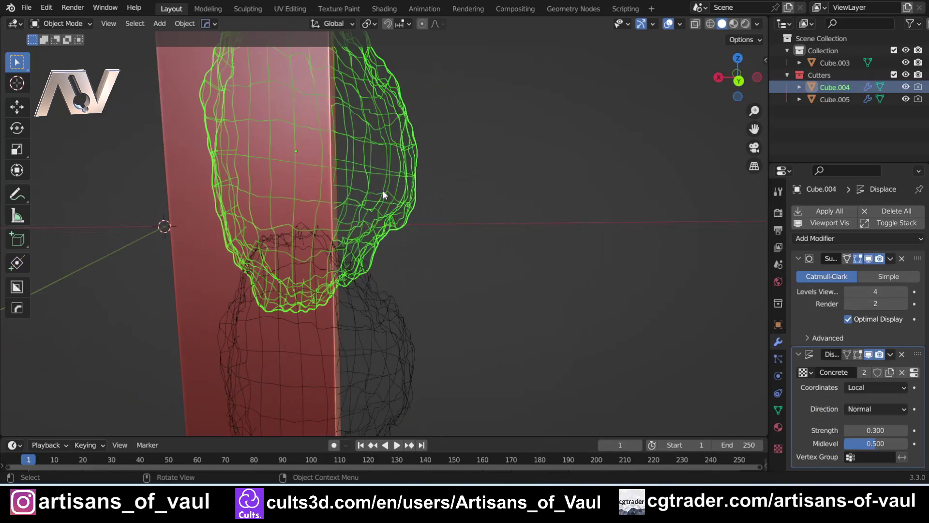
middle_click_drag(354, 178, 446, 237)
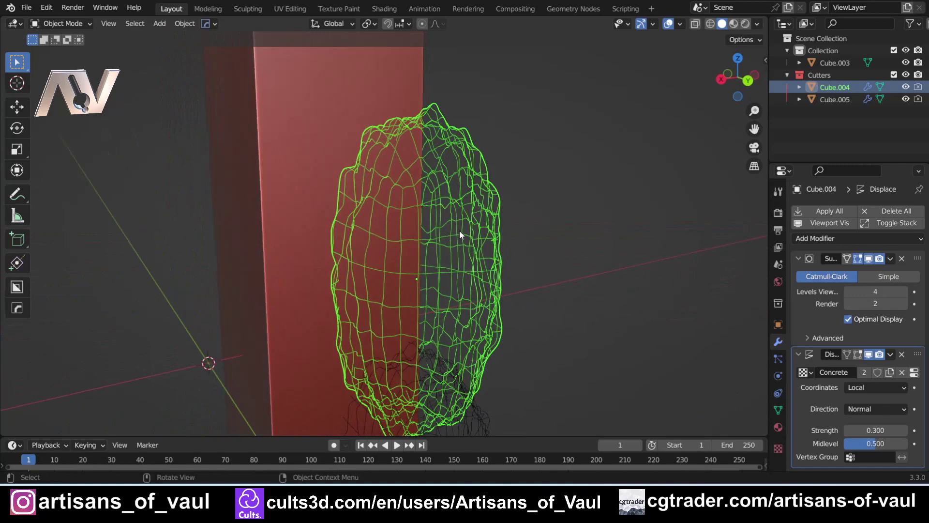
left_click(821, 212)
scroll(462, 224, "up", 5)
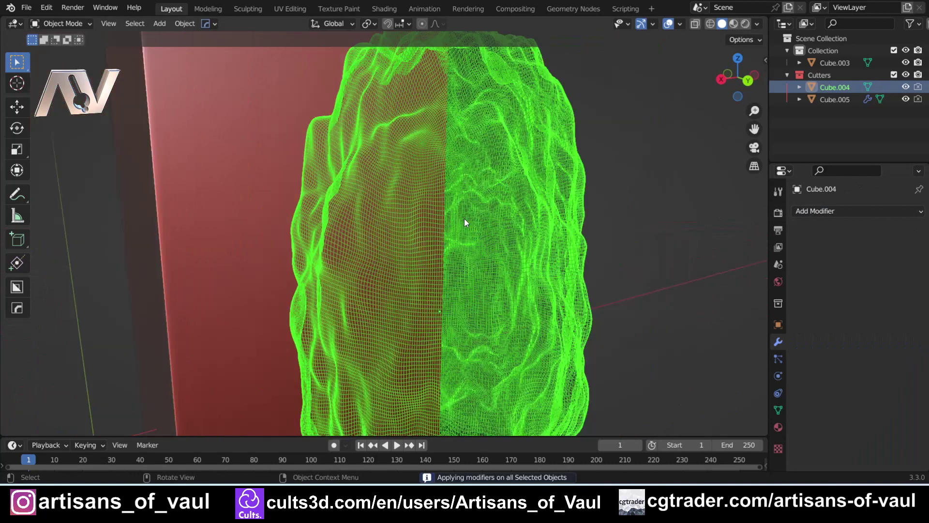
scroll(463, 225, "down", 6)
middle_click_drag(490, 271, 445, 205, "shift")
scroll(484, 201, "down", 3)
left_click(444, 205)
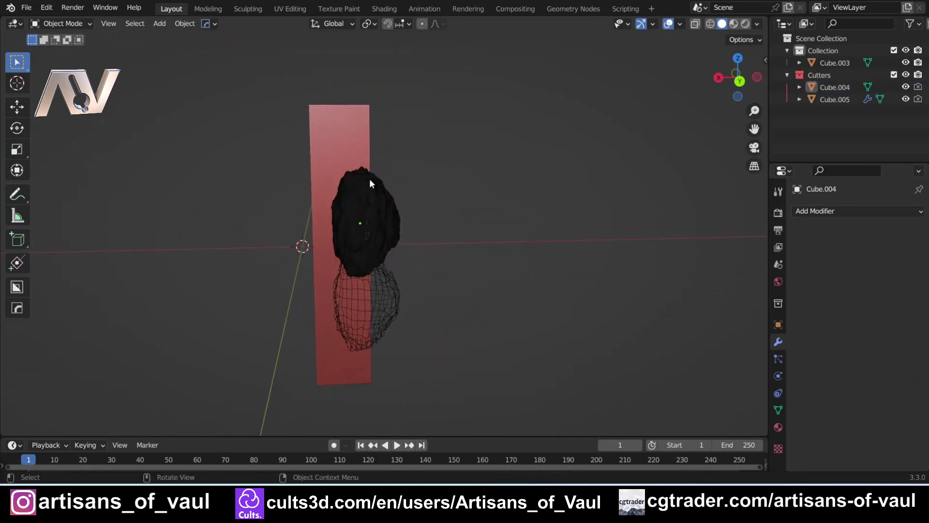
Apply all modifiers on the lower wireframe cutter, Cube.005, and leave it deselected
left_click(388, 292)
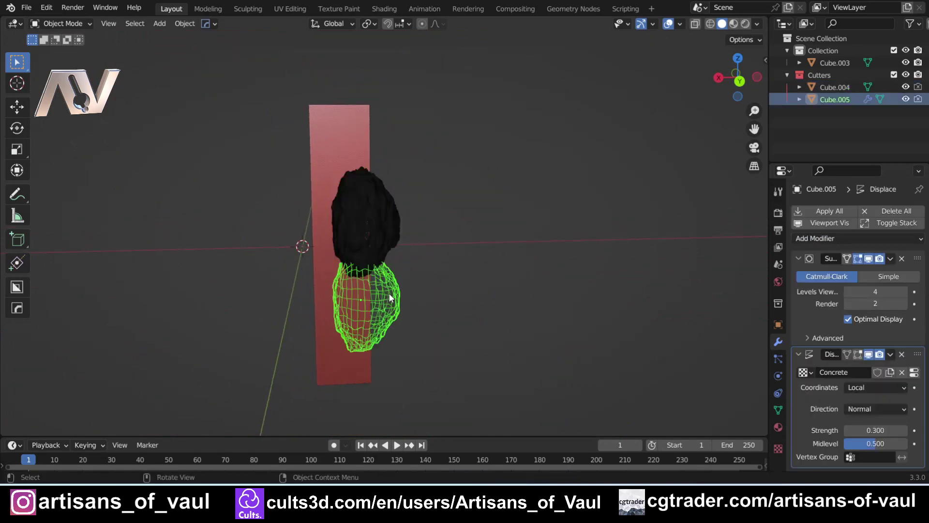
left_click(823, 208)
scroll(383, 244, "up", 2)
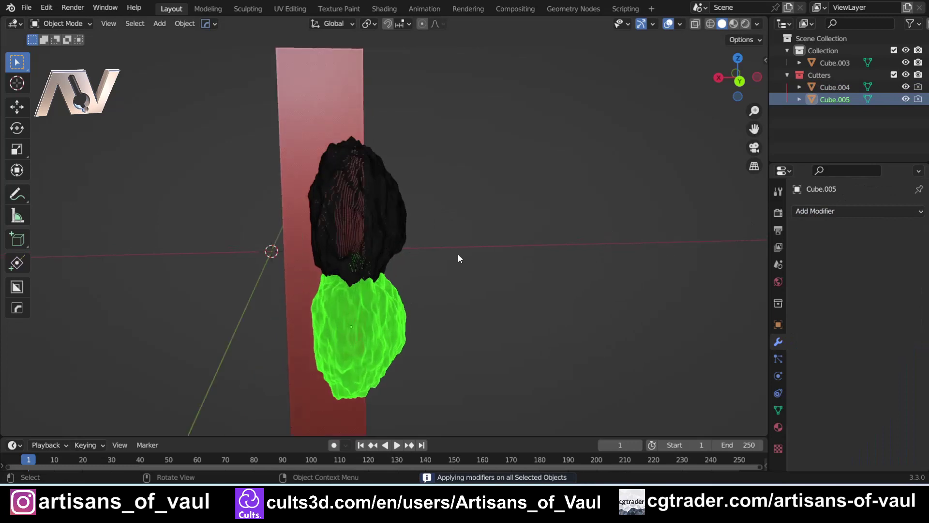
middle_click_drag(460, 252, 466, 199, "shift")
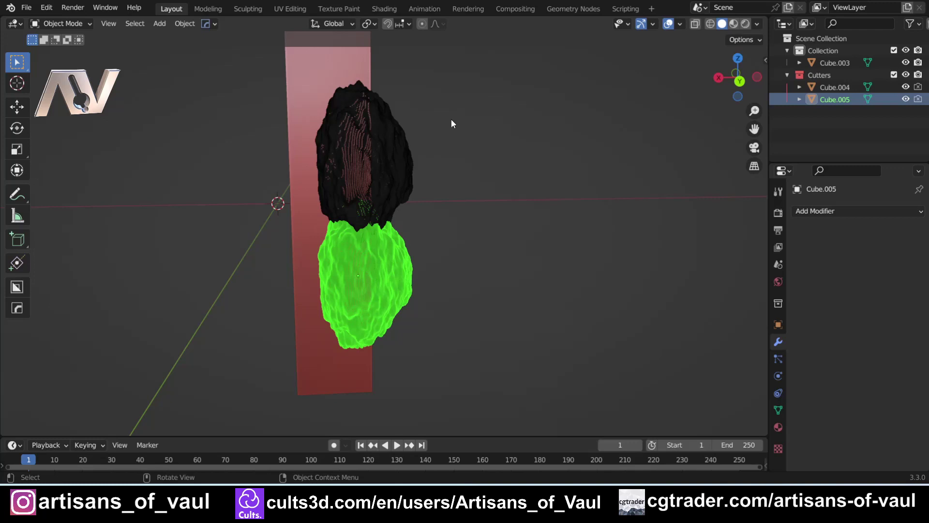
scroll(452, 120, "down", 2)
middle_click_drag(451, 119, 402, 146, "shift")
left_click(433, 138)
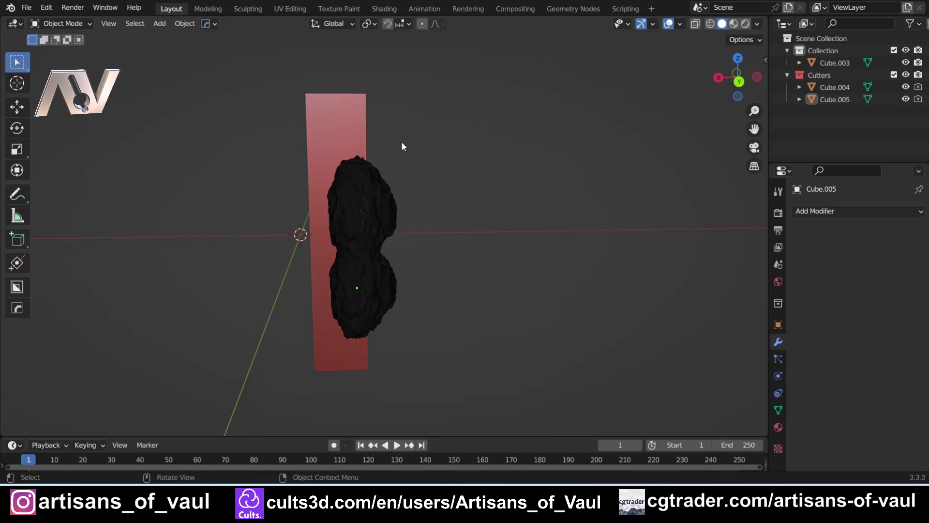
Examine the dense applied meshes of the two cutters against the red block
scroll(402, 142, "up", 2)
mouse_move(401, 141)
middle_mouse_down()
mouse_move(390, 135)
mouse_move(414, 123)
mouse_move(385, 119)
mouse_move(387, 149)
mouse_move(397, 146)
middle_mouse_up()
scroll(414, 123, "down", 2)
scroll(416, 172, "up", 3)
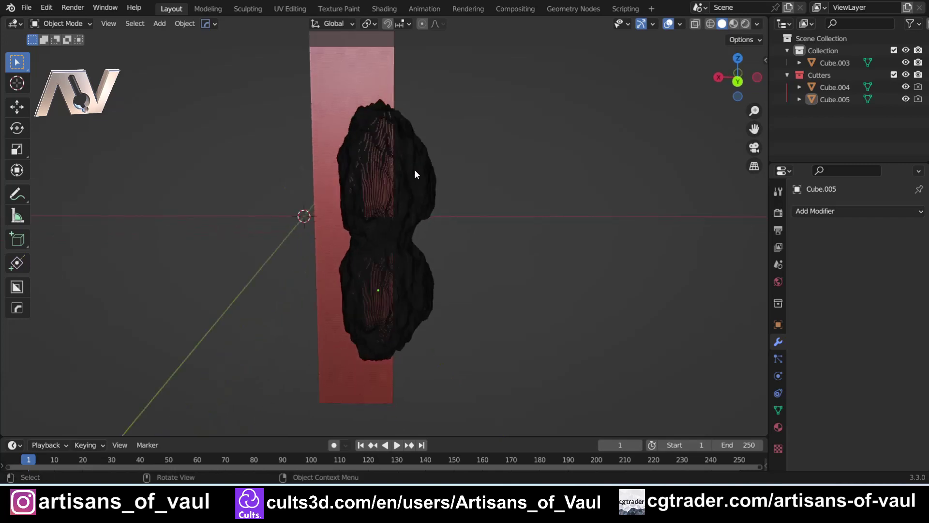
left_click(424, 179)
scroll(381, 206, "up", 3)
mouse_move(381, 205)
middle_mouse_down()
mouse_move(411, 187)
mouse_move(422, 204)
mouse_move(392, 198)
middle_mouse_up()
scroll(395, 199, "down", 3)
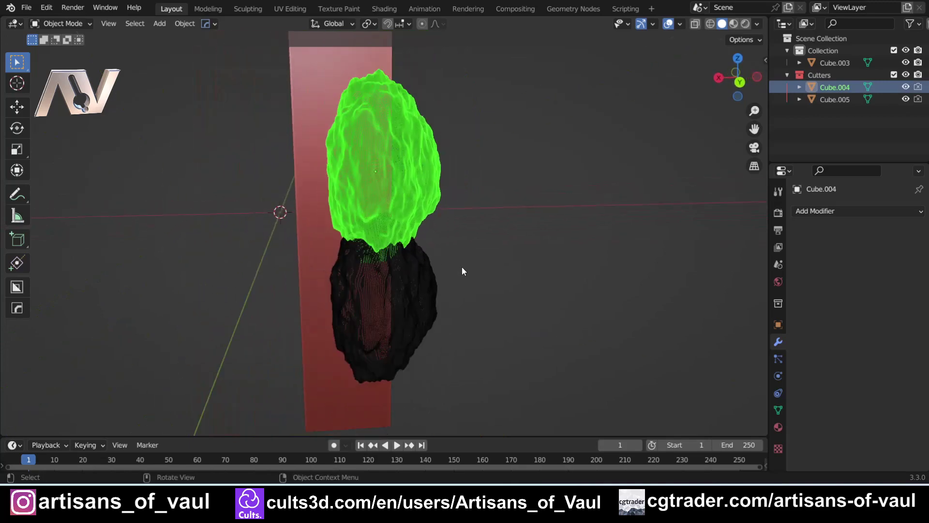
left_click(460, 247)
scroll(460, 248, "down", 2)
scroll(459, 248, "down", 2)
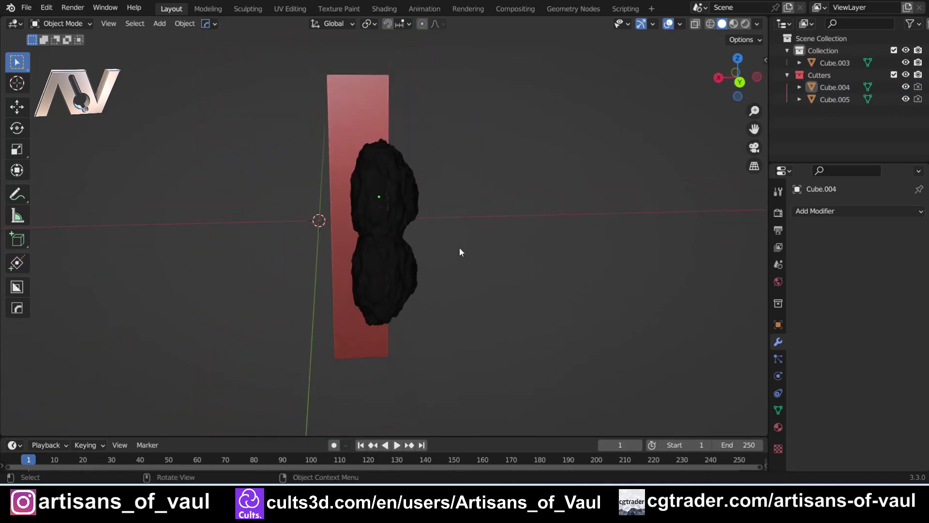
Duplicate the red block with both cutters and move the copies about -129 units along the global X axis
middle_click_drag(455, 253, 330, 167, "shift")
scroll(426, 235, "down", 1)
scroll(455, 251, "down", 2)
left_click_drag(292, 101, 494, 382)
middle_click_drag(520, 325, 429, 315)
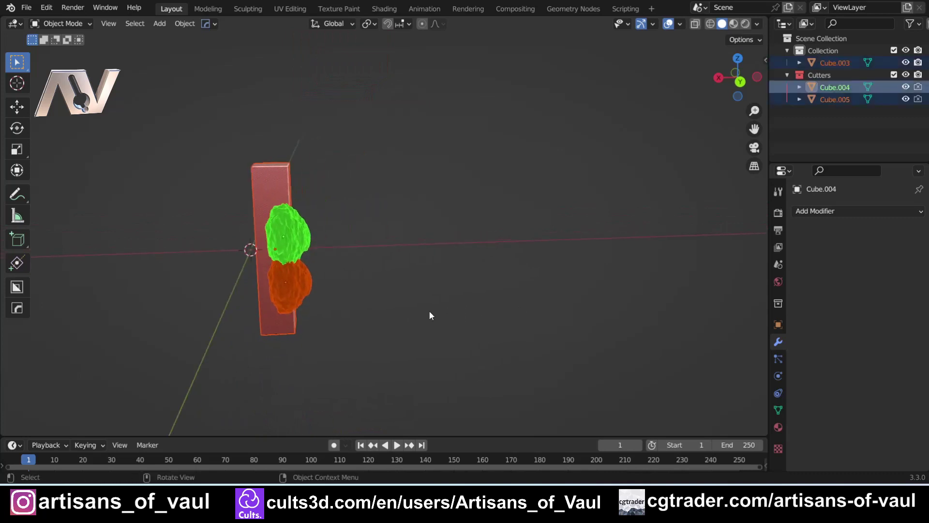
key("shift+d")
key("x")
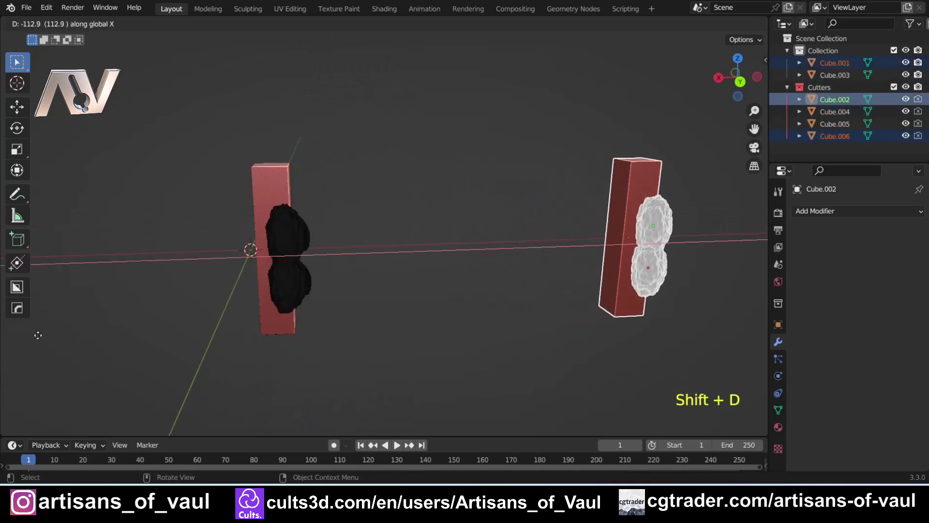
left_click(72, 339)
middle_click_drag(385, 282, 275, 274, "shift")
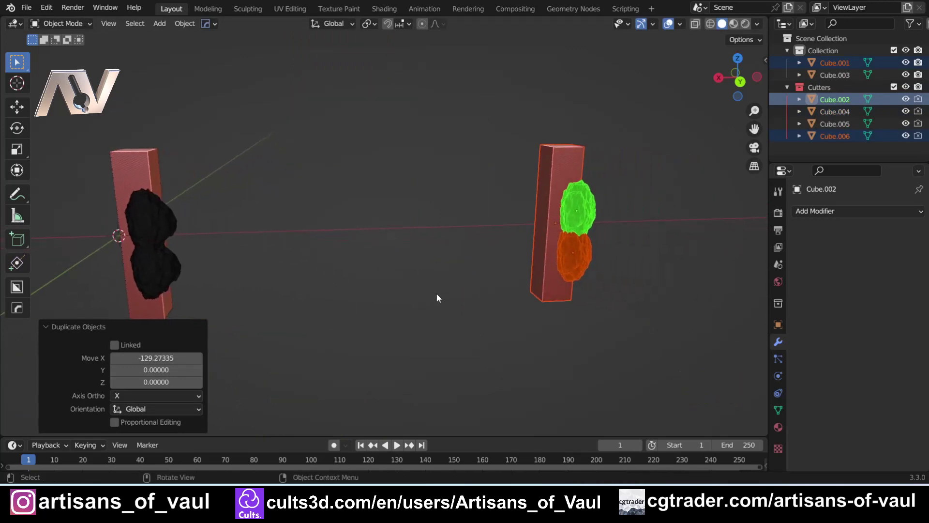
Scale the duplicated block and cutters uniformly by a factor of 10
key("s")
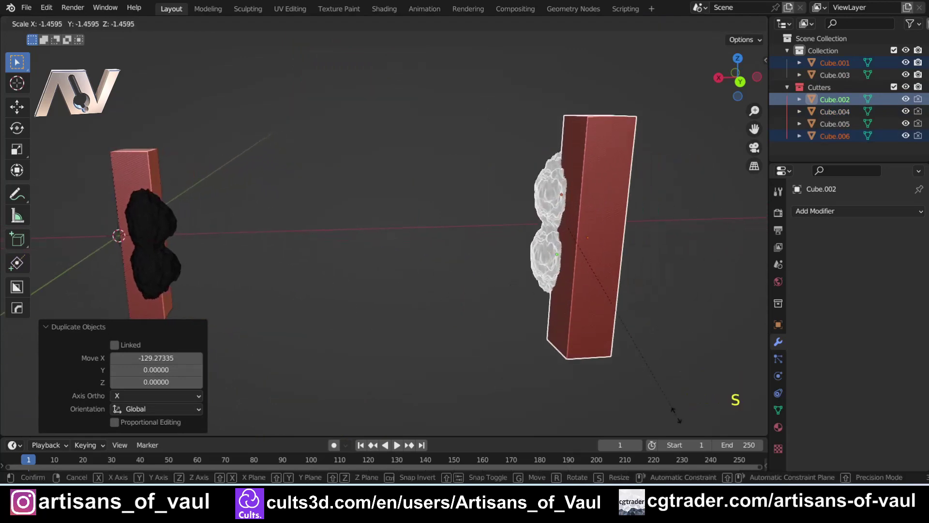
type("10")
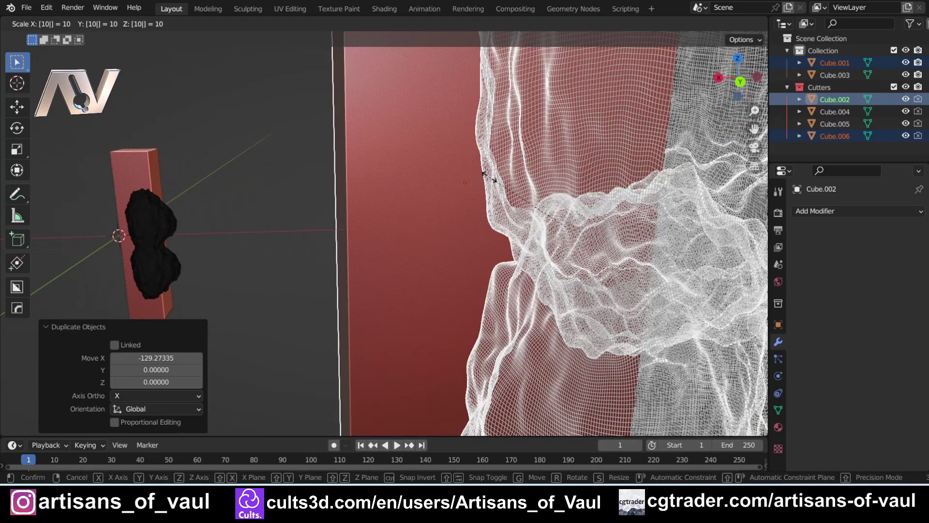
key("Return")
scroll(411, 157, "down", 5)
scroll(410, 158, "down", 2)
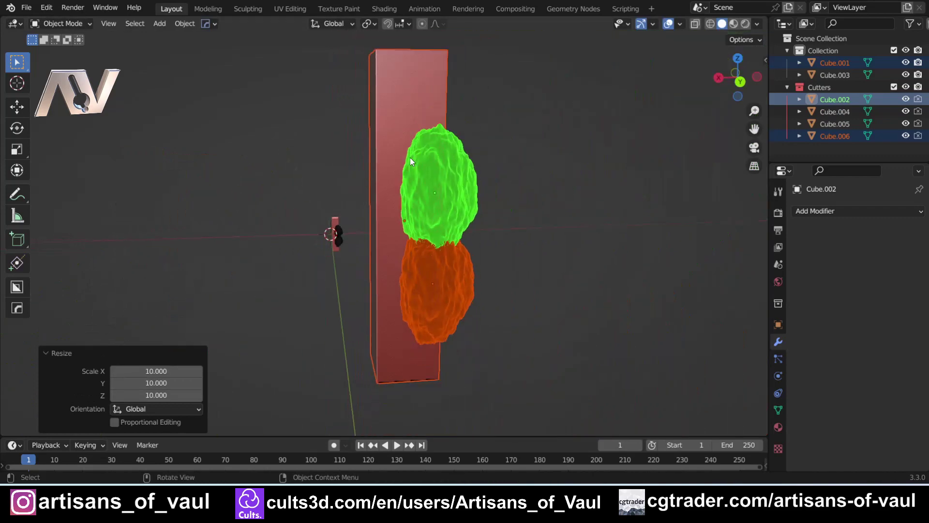
scroll(509, 131, "up", 1)
scroll(492, 129, "down", 1)
scroll(493, 128, "up", 3)
scroll(362, 214, "up", 11)
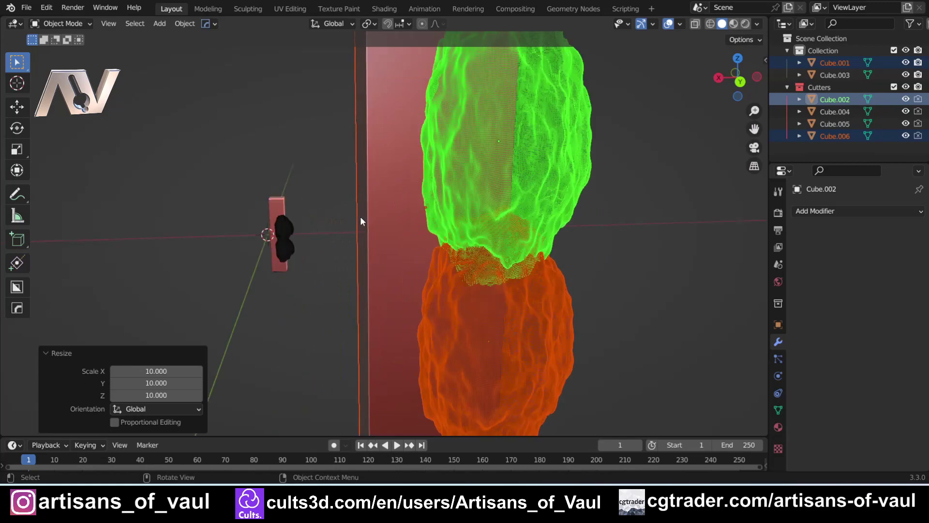
scroll(364, 215, "down", 8)
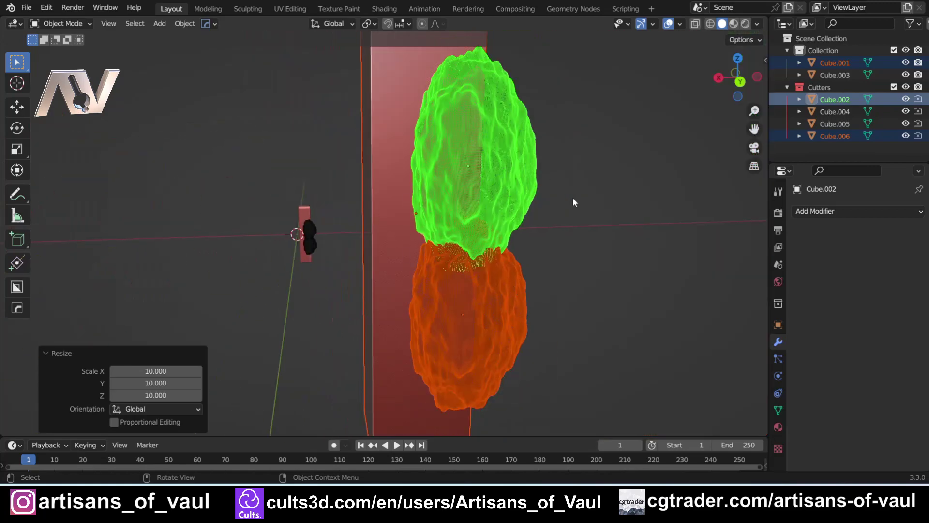
Show the viewport's view settings and set the clipping end distance to 6000
key("n")
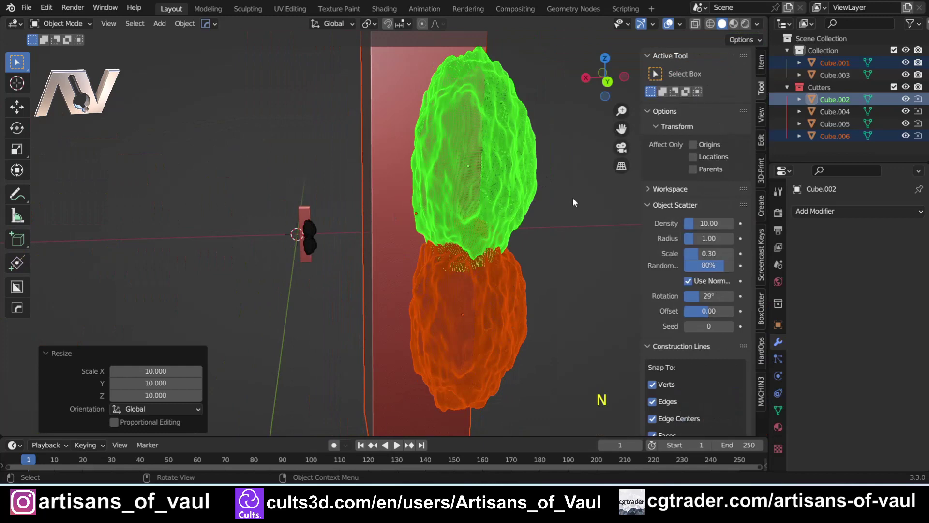
left_click(761, 117)
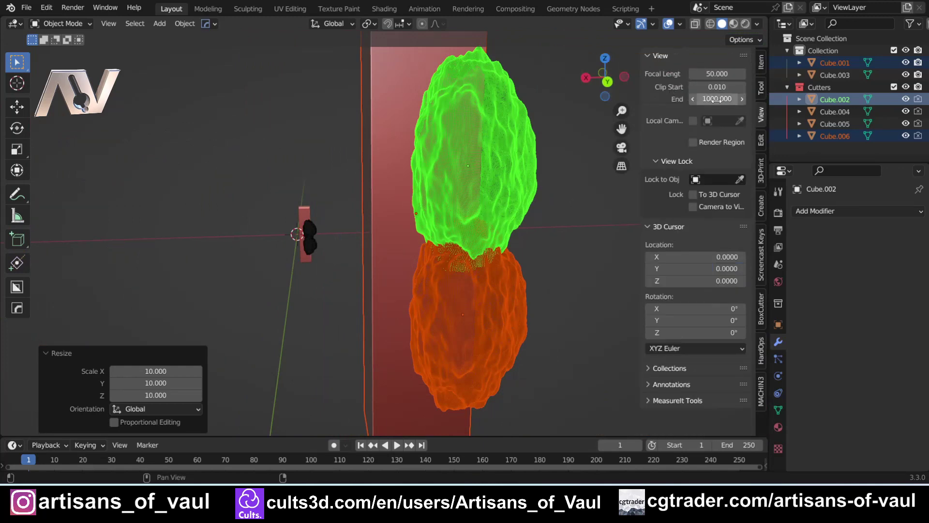
scroll(491, 144, "down", 8)
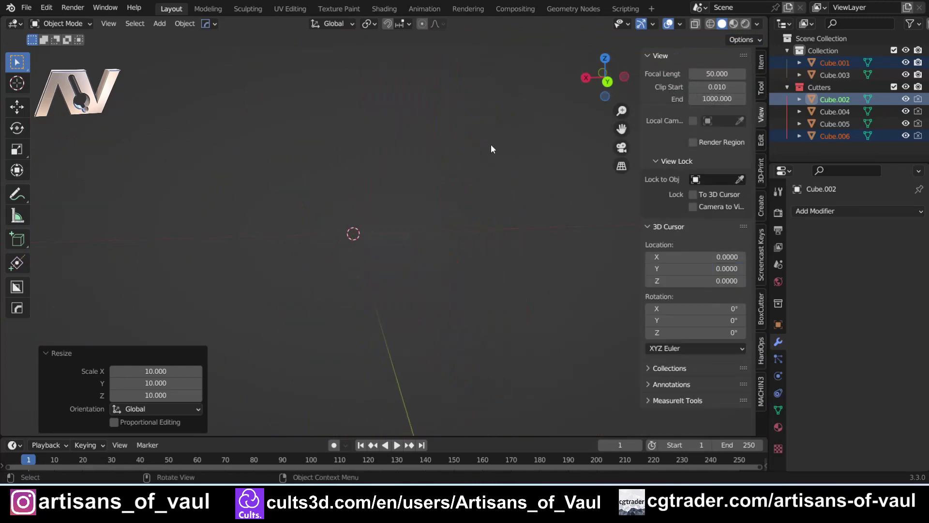
scroll(490, 144, "up", 6)
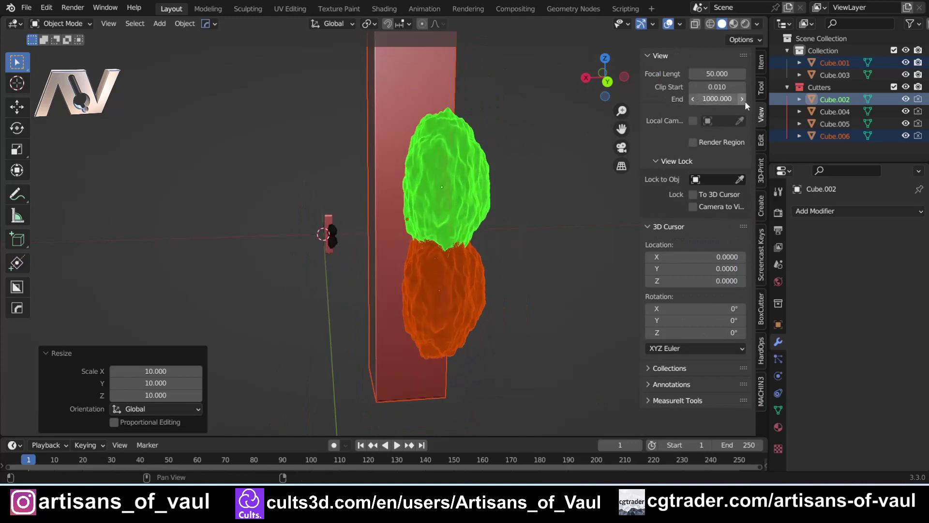
left_click(716, 100)
type("6000")
key("Return")
scroll(341, 145, "down", 6)
scroll(356, 173, "up", 4)
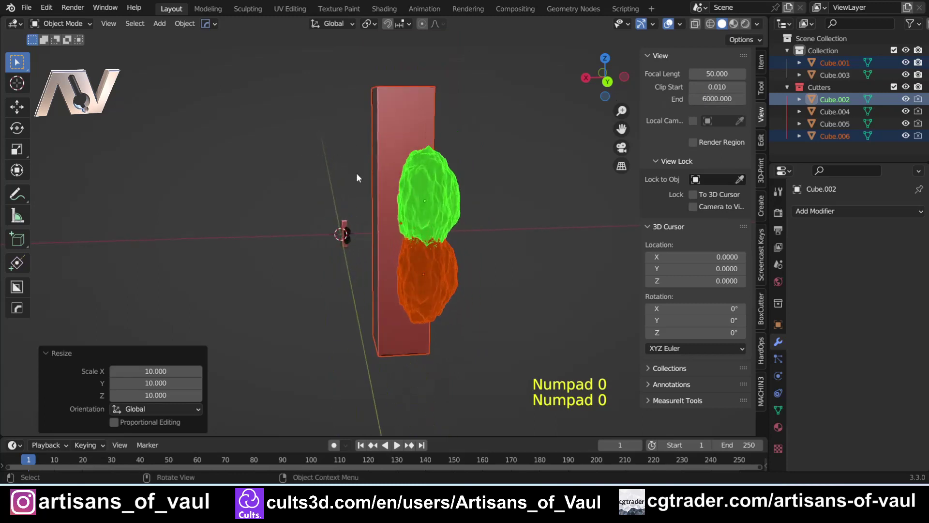
scroll(357, 172, "down", 1)
scroll(356, 172, "down", 2)
scroll(356, 173, "up", 4)
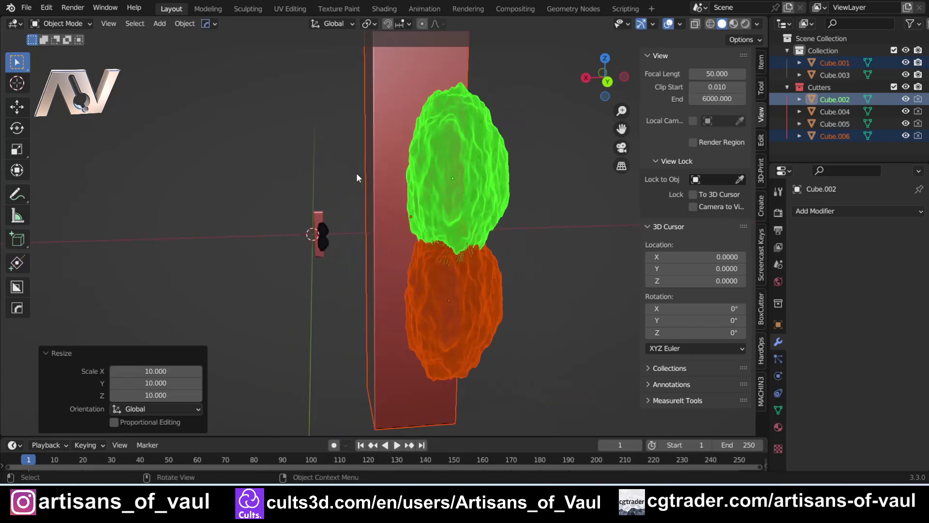
scroll(348, 176, "down", 1)
Set the viewport's clipping end distance back to 1000
left_click(717, 99)
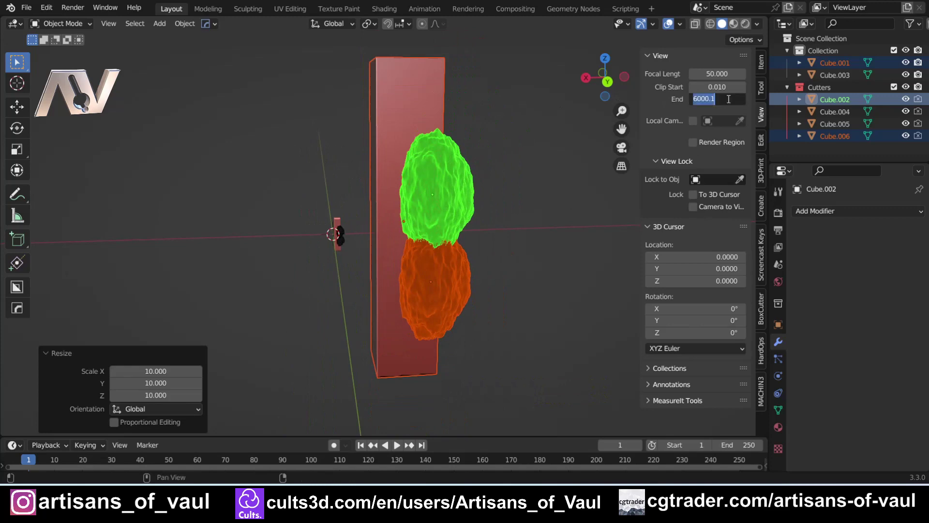
type("1000")
key("Return")
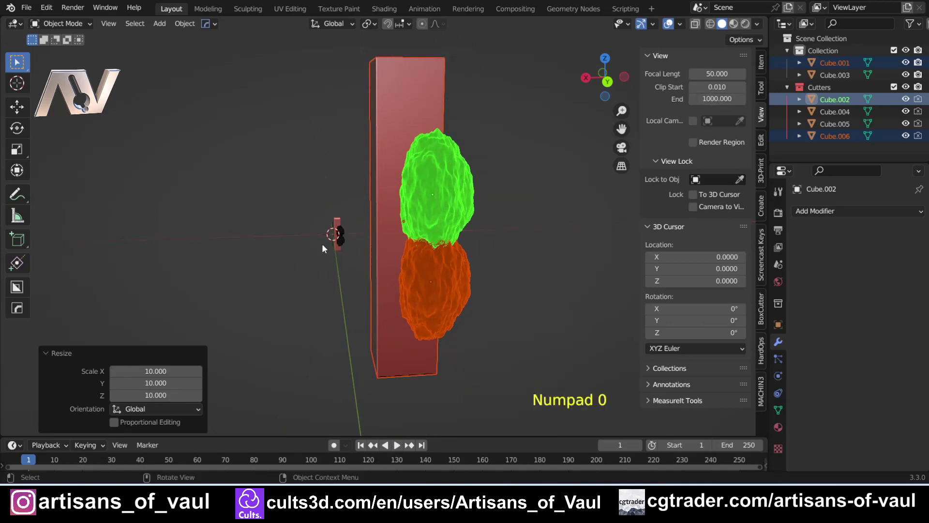
scroll(293, 242, "up", 2)
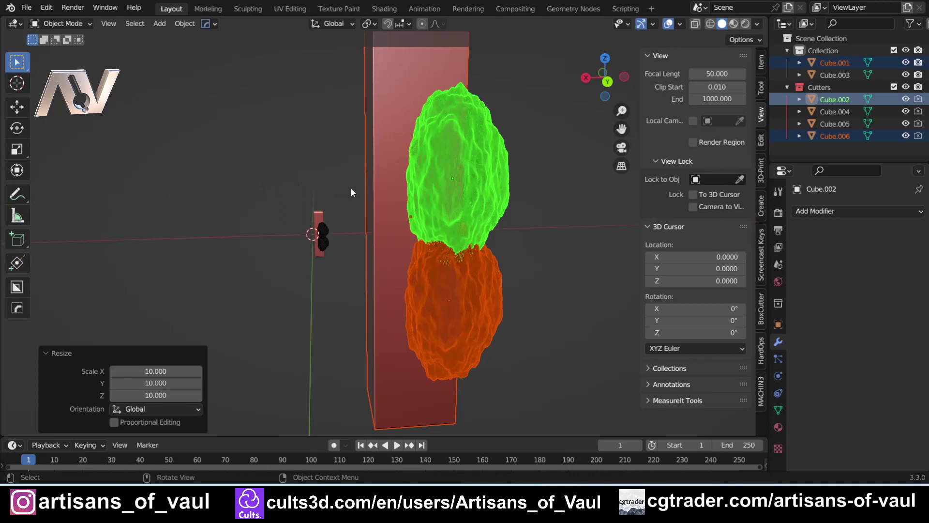
Set the viewport's clipping end distance to 6000 again
left_click(716, 98)
type("6000")
key("Return")
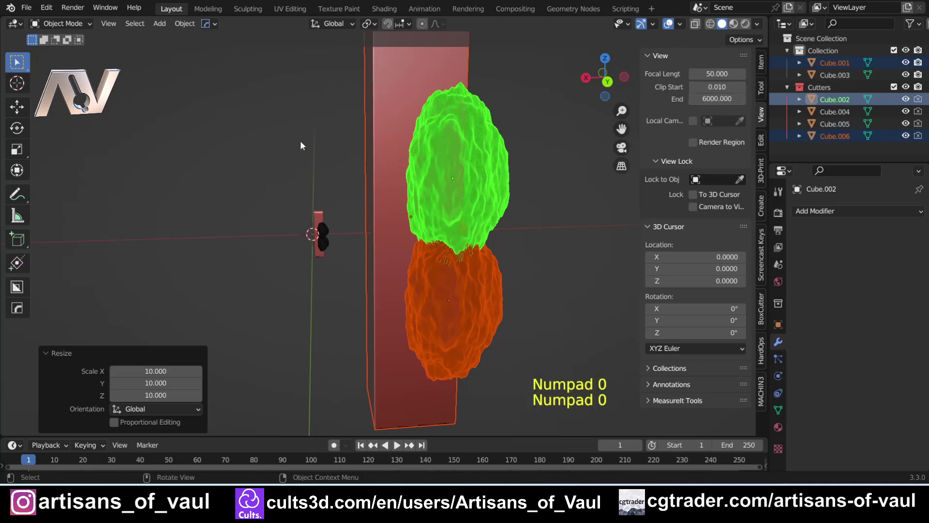
scroll(299, 133, "down", 5)
Duplicate the enlarged block with its two cutters and move the copies about -910 units along the global X axis
middle_click_drag(397, 203, 336, 217, "shift")
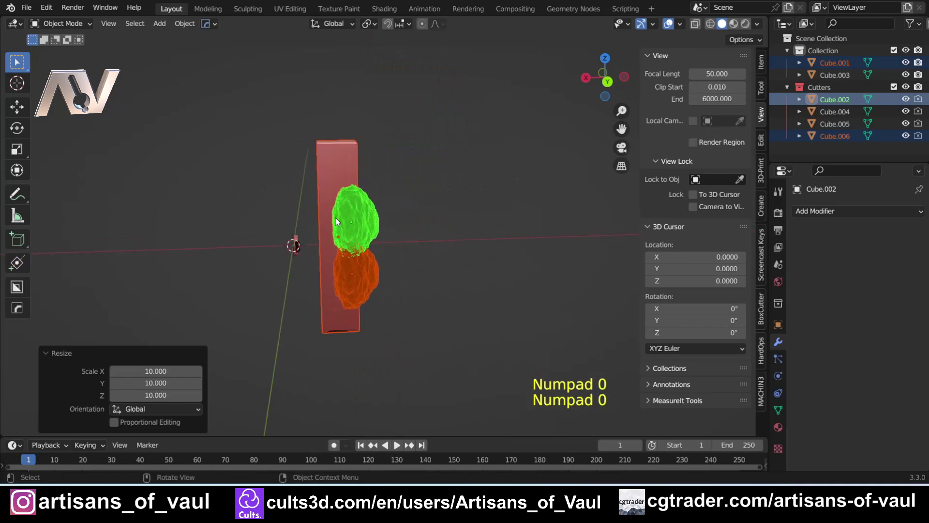
left_click(400, 217)
left_click_drag(307, 120, 411, 383)
middle_click_drag(463, 309, 434, 309, "shift")
key("shift+d")
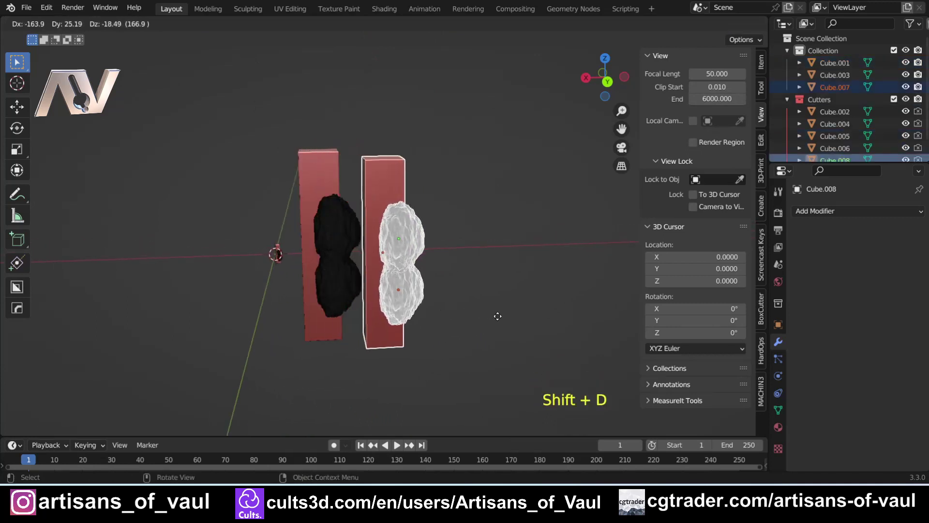
left_click(761, 339)
middle_click_drag(540, 271, 479, 266)
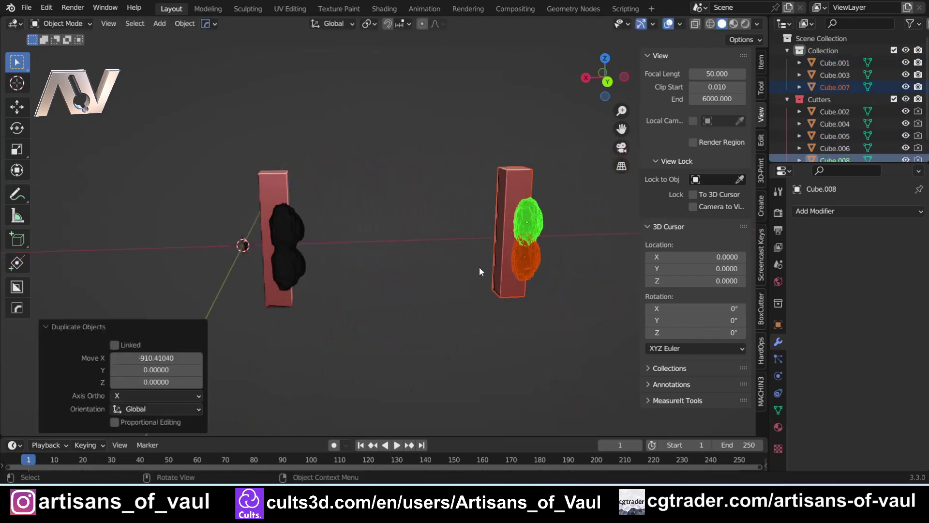
Scale the newest copy of the block and cutters uniformly by a factor of 10
type("s10")
key("Return")
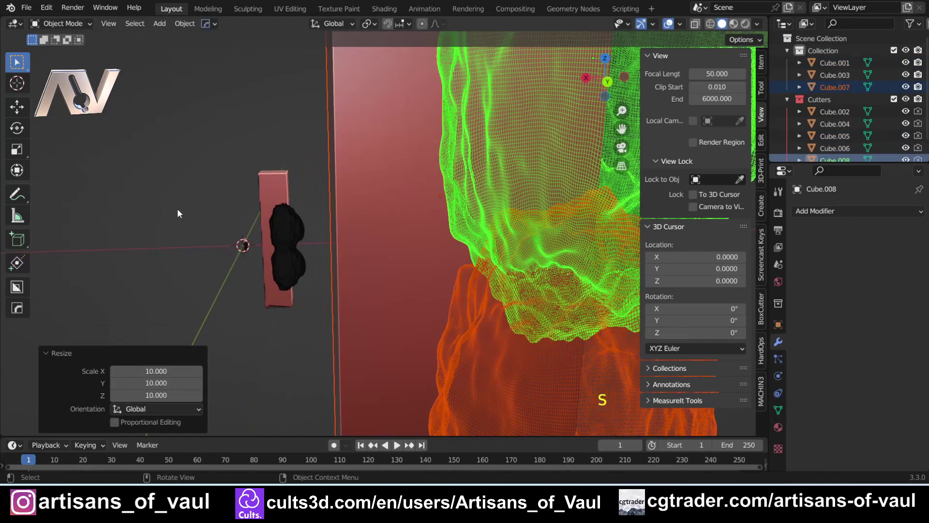
scroll(350, 168, "down", 5)
Show the object transform values and compare the scale and dimensions of the middle and largest blocks
left_click(357, 193)
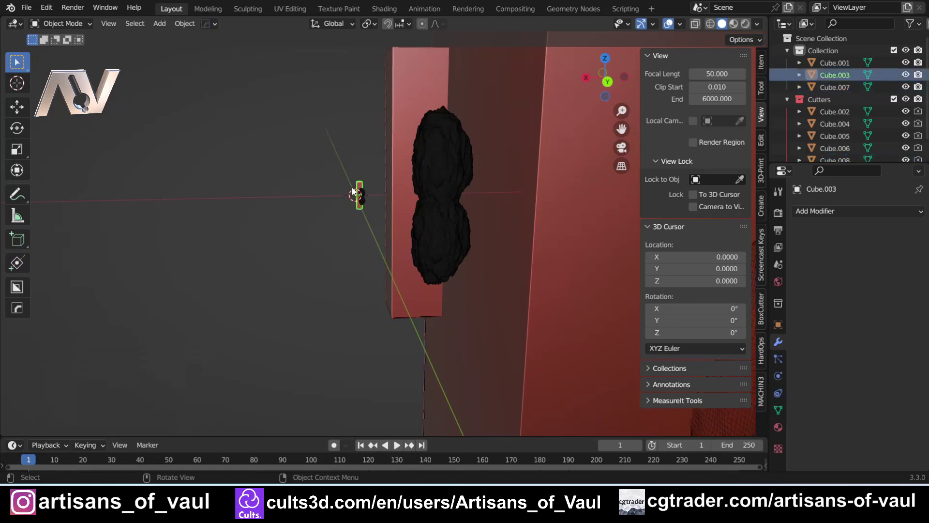
scroll(339, 183, "up", 6)
middle_click_drag(298, 166, 325, 236, "shift")
scroll(302, 145, "up", 3)
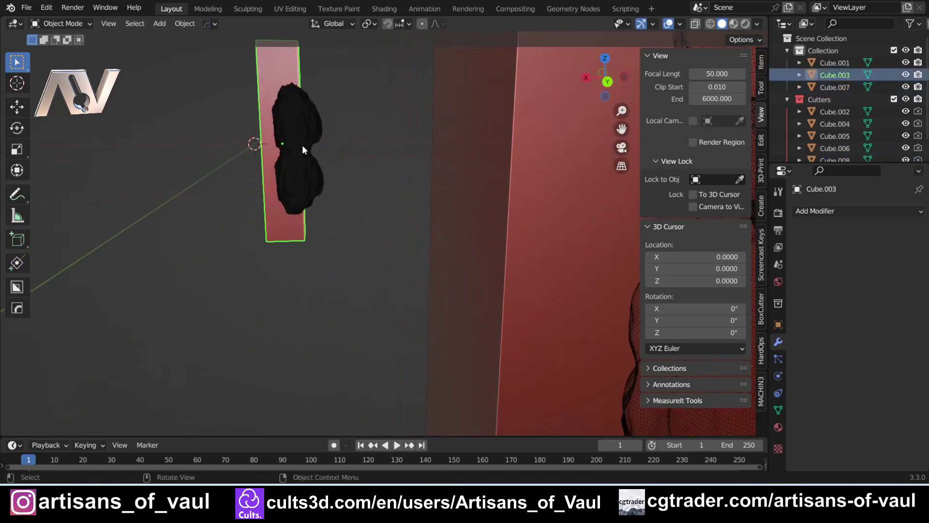
scroll(313, 166, "down", 8)
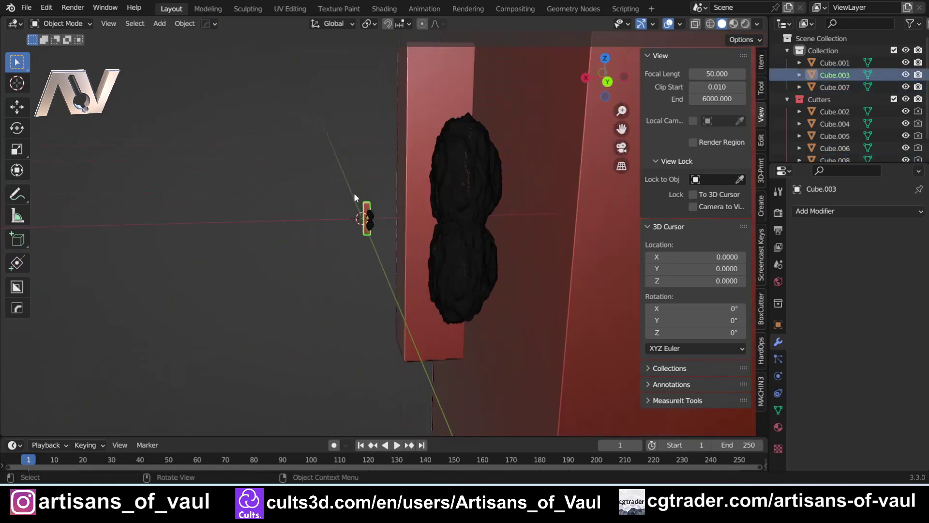
middle_click_drag(452, 221, 405, 240)
left_click(453, 228)
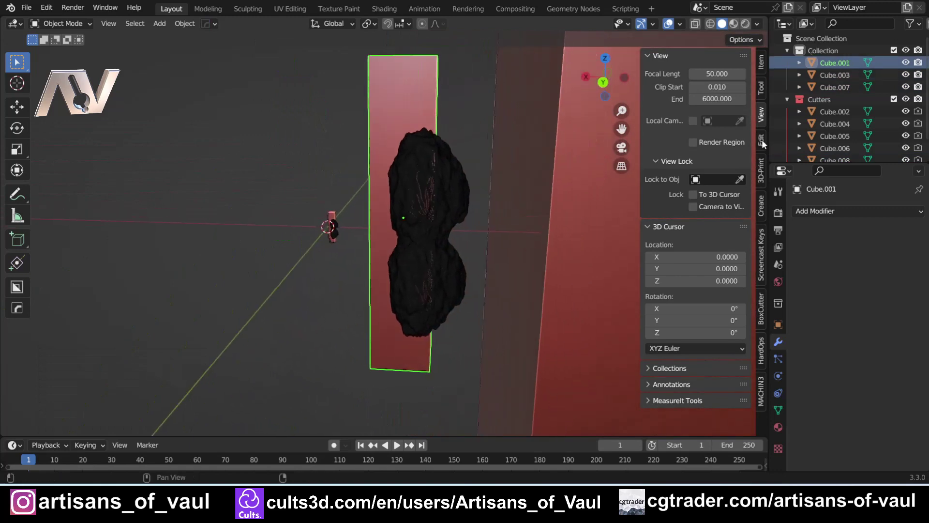
left_click(762, 62)
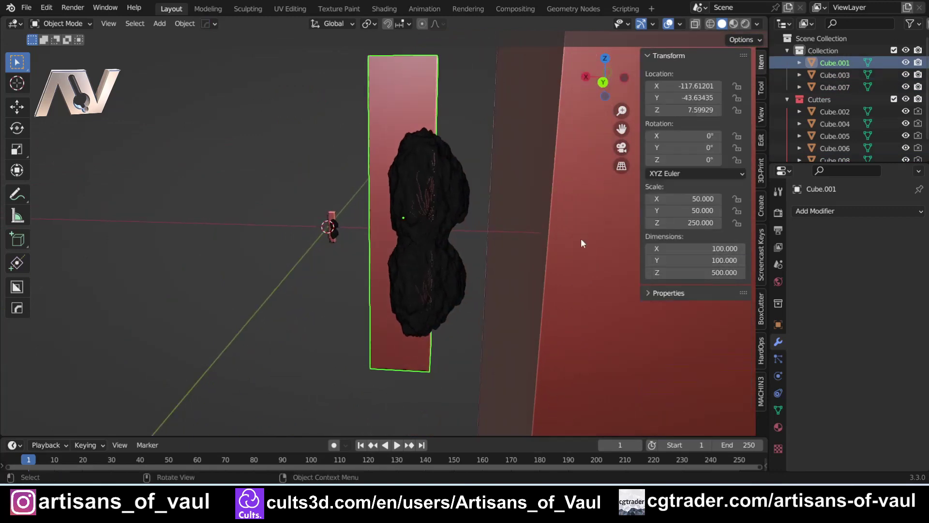
scroll(584, 237, "down", 2)
middle_click_drag(584, 234, 477, 220, "shift")
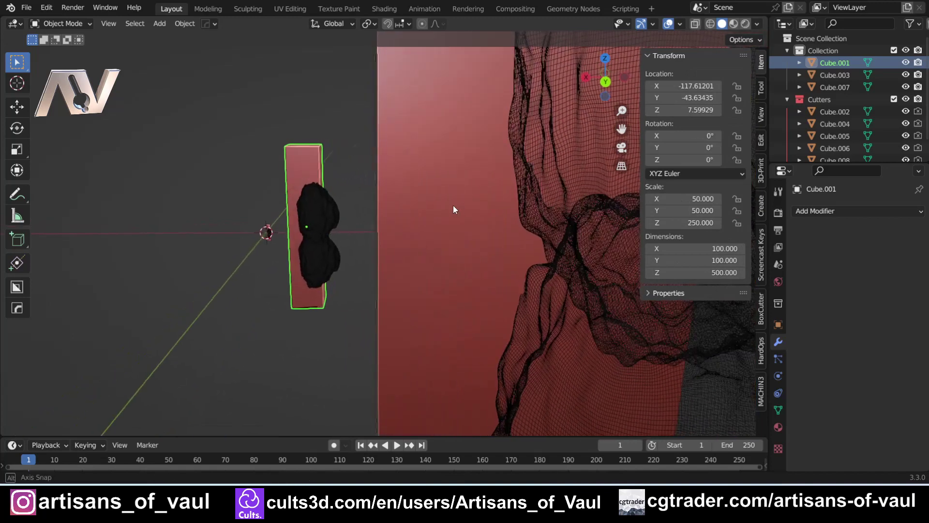
left_click(459, 206)
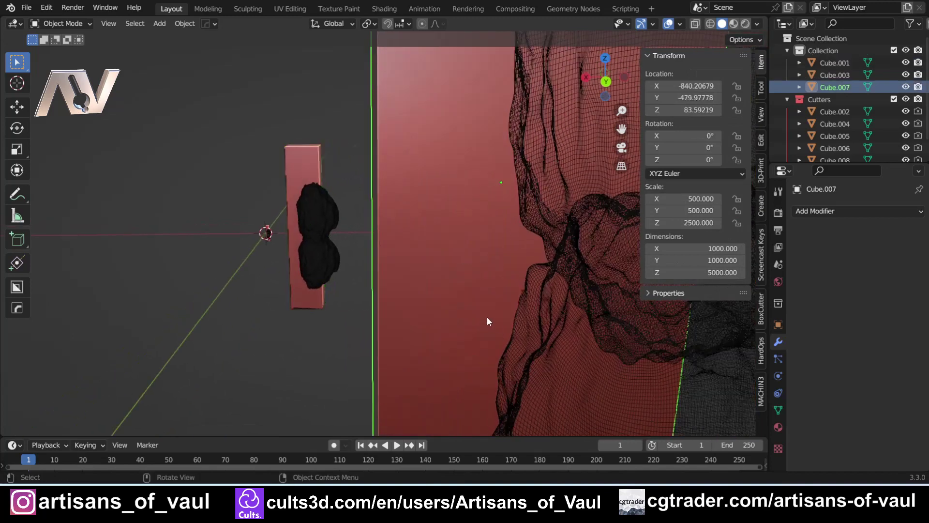
Check the scale and dimensions of the middle block and the smallest block
middle_click_drag(266, 259, 324, 109, "shift")
left_click(341, 127)
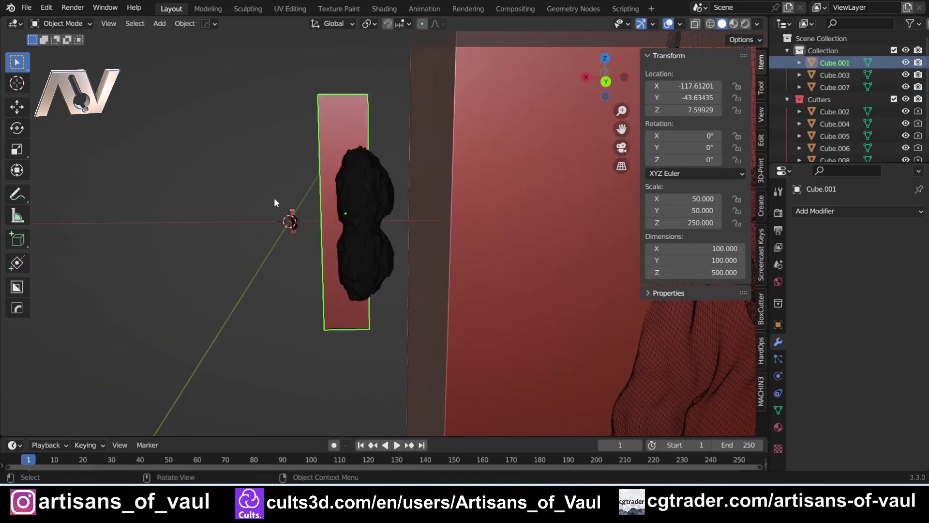
left_click(292, 214)
left_click_drag(280, 182, 311, 248)
left_click(300, 279)
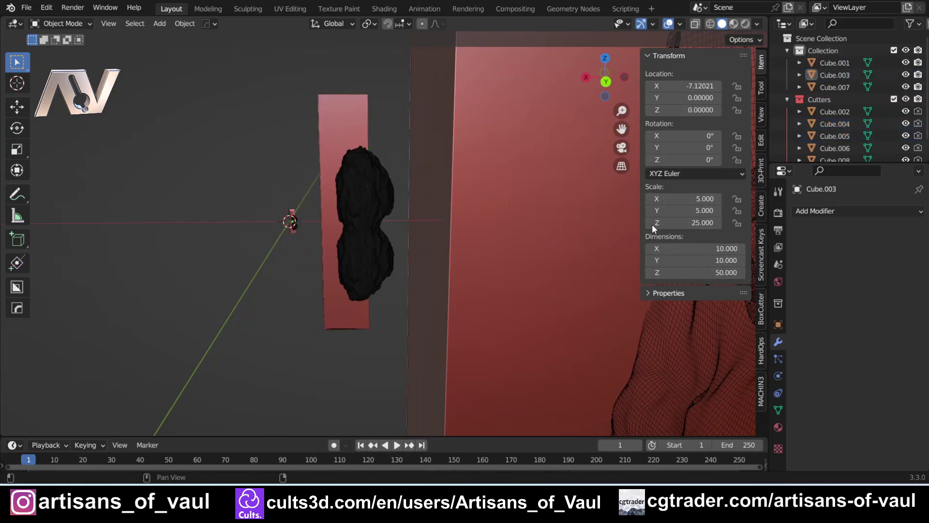
Apply the scale of the middle block and its two rocky cutters
left_click(361, 126)
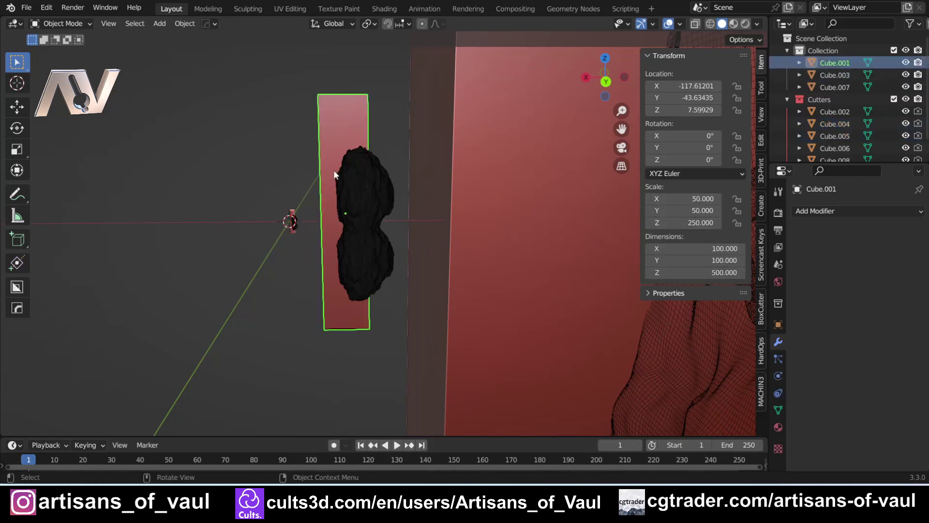
left_click_drag(305, 85, 387, 351, "shift")
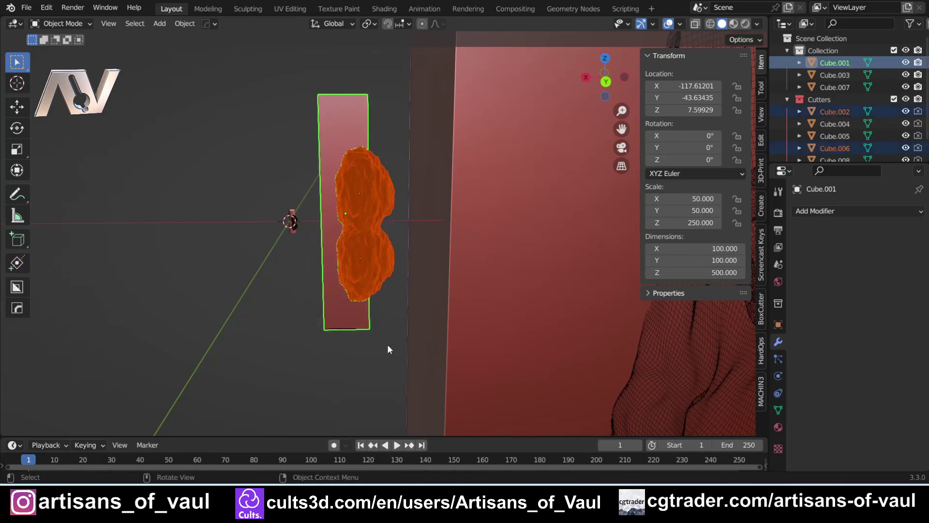
key("ctrl+a")
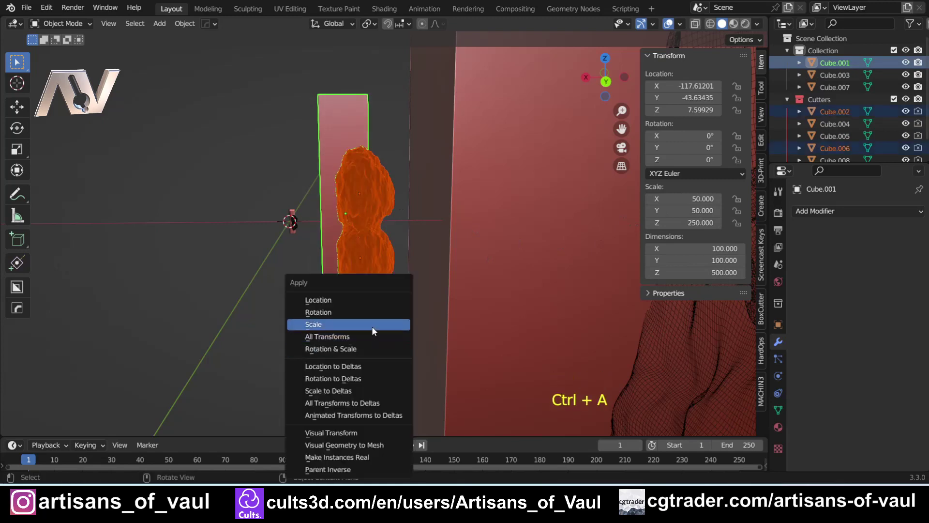
left_click(372, 326)
Apply the scale of the largest block and its two rocky cutters
scroll(580, 204, "down", 6)
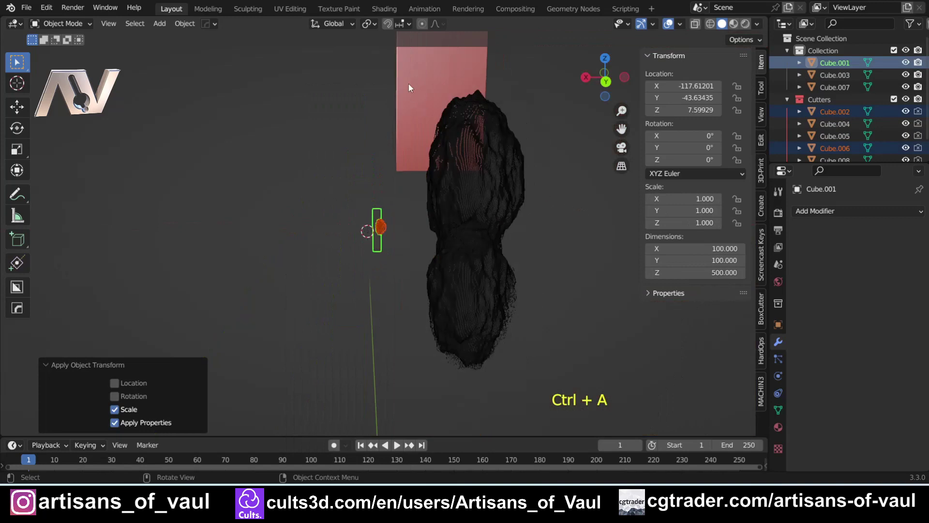
scroll(409, 84, "up", 2)
left_click_drag(405, 94, 532, 339)
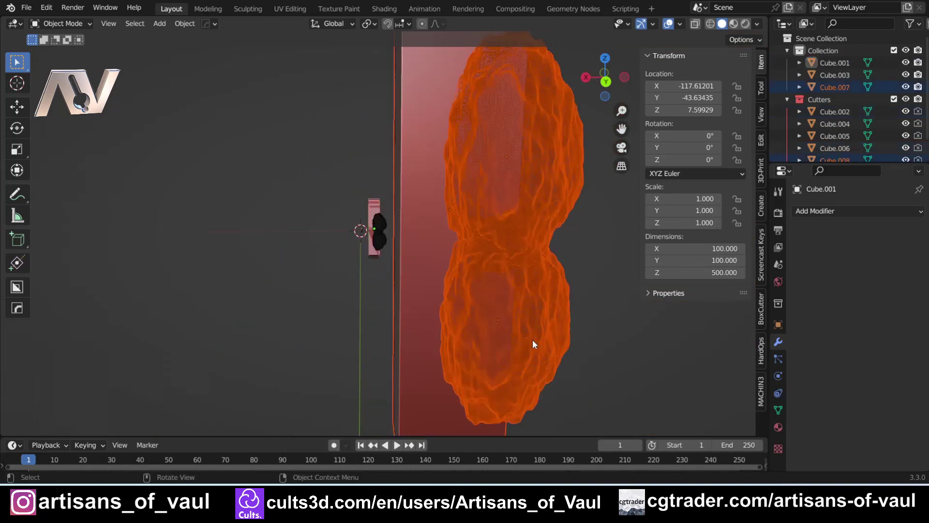
key("ctrl+a")
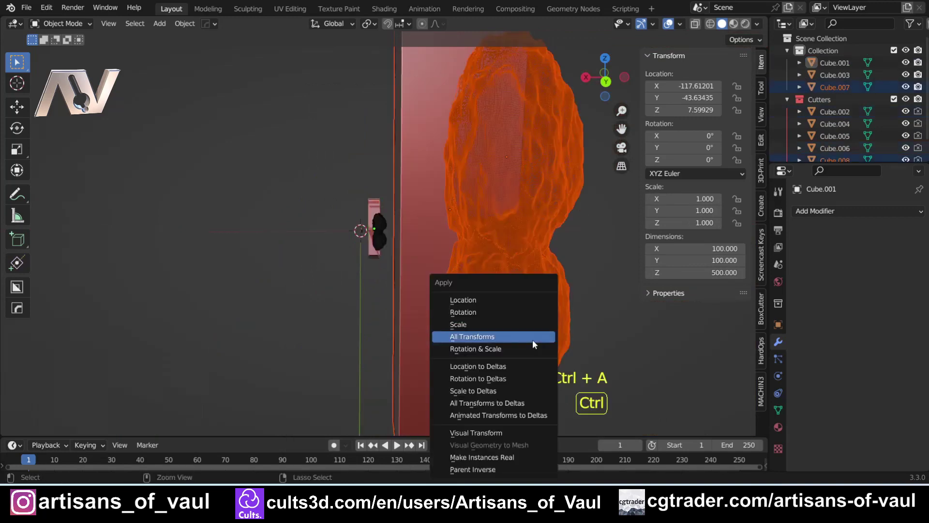
left_click(531, 334)
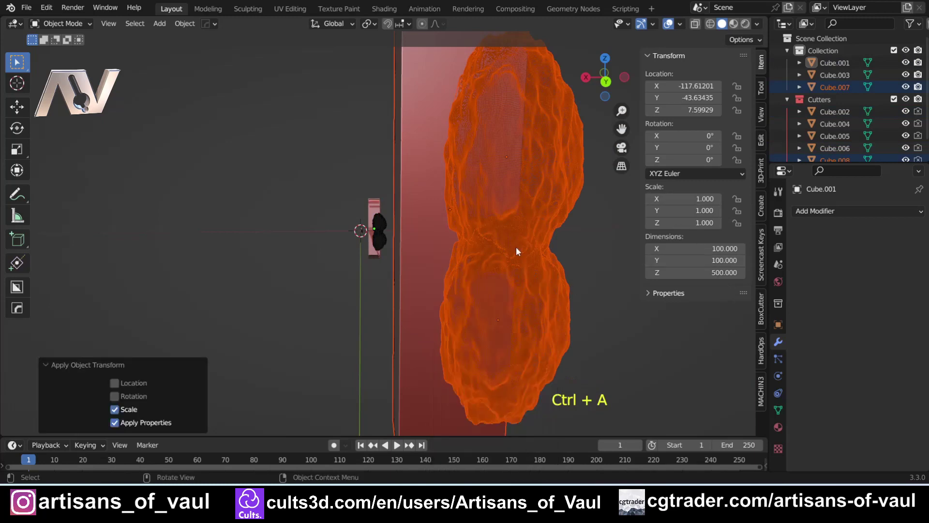
Subtract the upper rocky cutter from the smallest block with a HardOps Boolean difference and hide that cutter
middle_click_drag(279, 240, 324, 267)
scroll(318, 254, "up", 5)
left_click(271, 183)
middle_click_drag(319, 170, 391, 253)
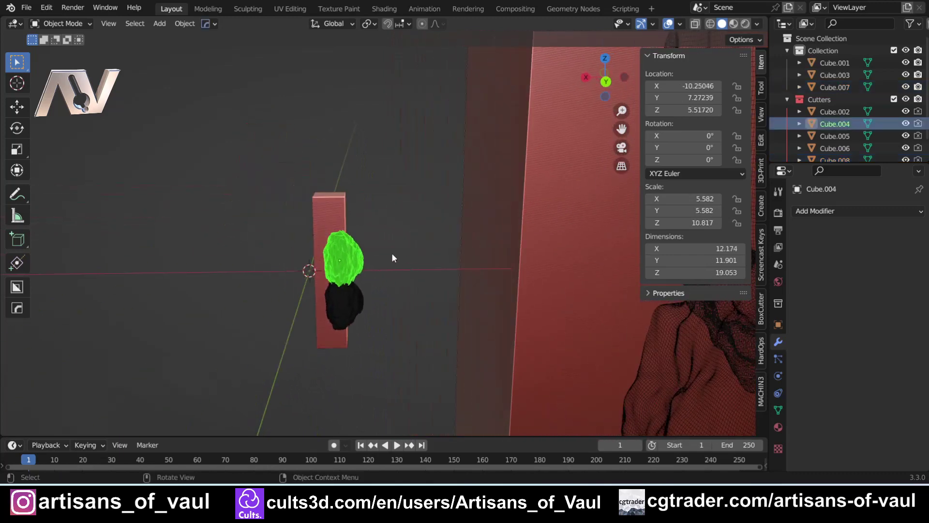
left_click(341, 213, "shift")
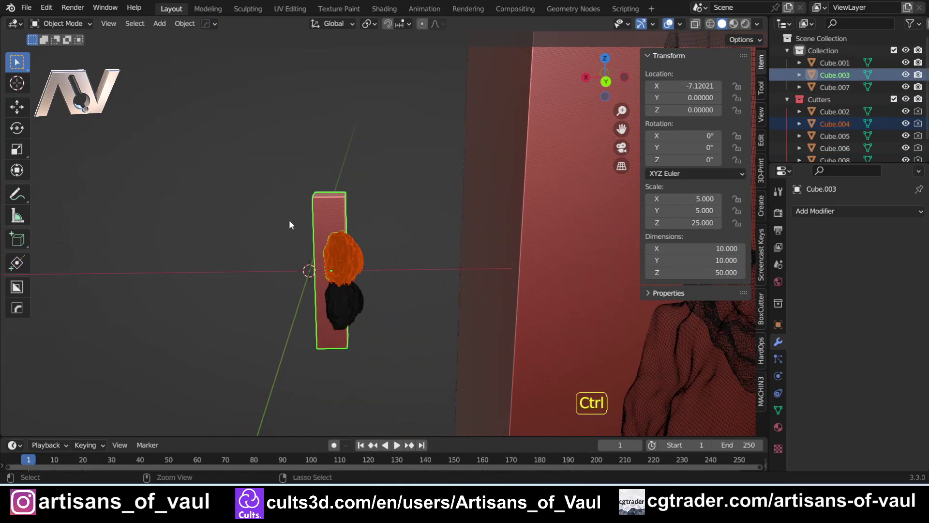
key("ctrl+KP_Subtract")
middle_click_drag(288, 220, 365, 187, "shift")
key("h")
Subtract the lower cutter from the smallest block with a Boolean difference, hiding the cutter, and apply all the block's modifiers
left_click(364, 264)
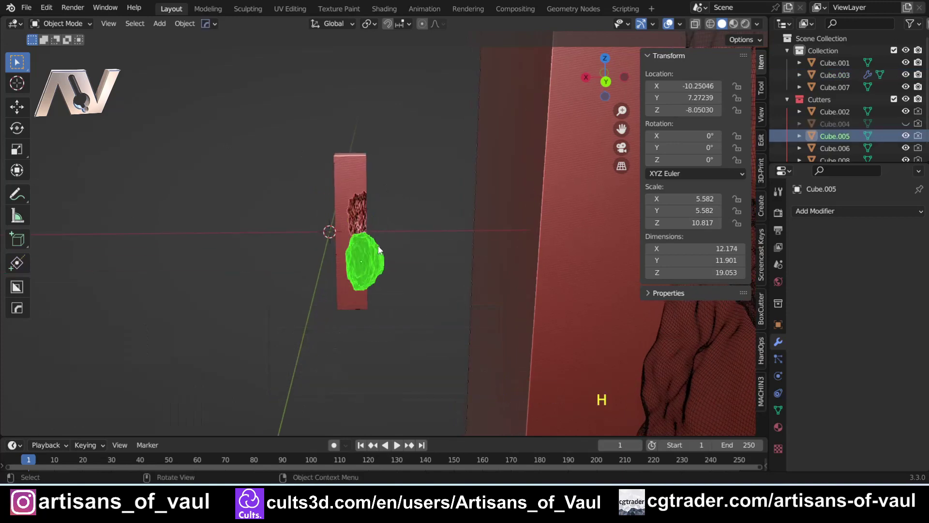
left_click(360, 192, "shift")
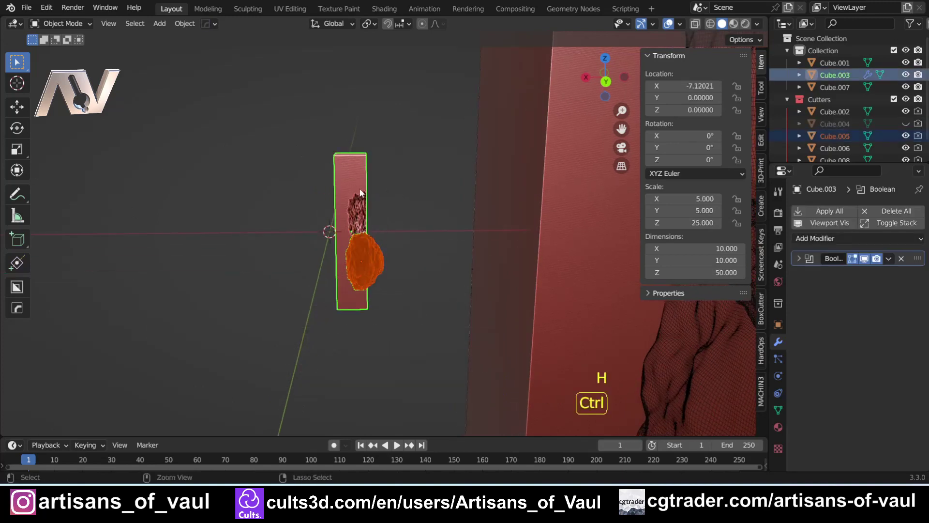
key("ctrl+KP_Subtract")
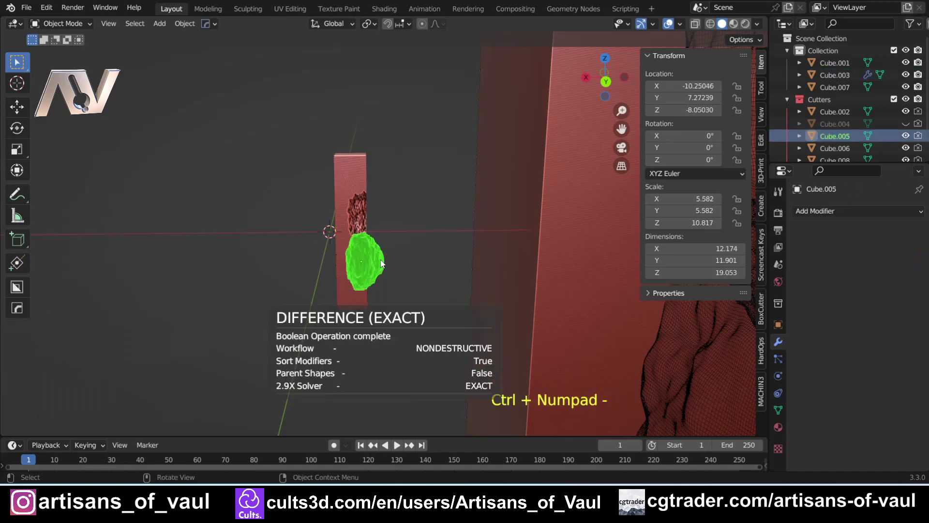
key("h")
left_click(368, 213)
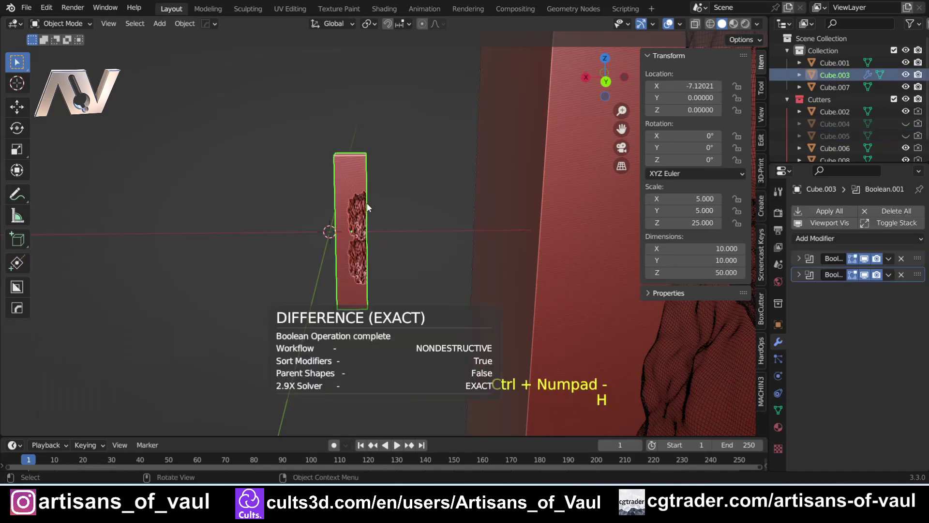
left_click(840, 214)
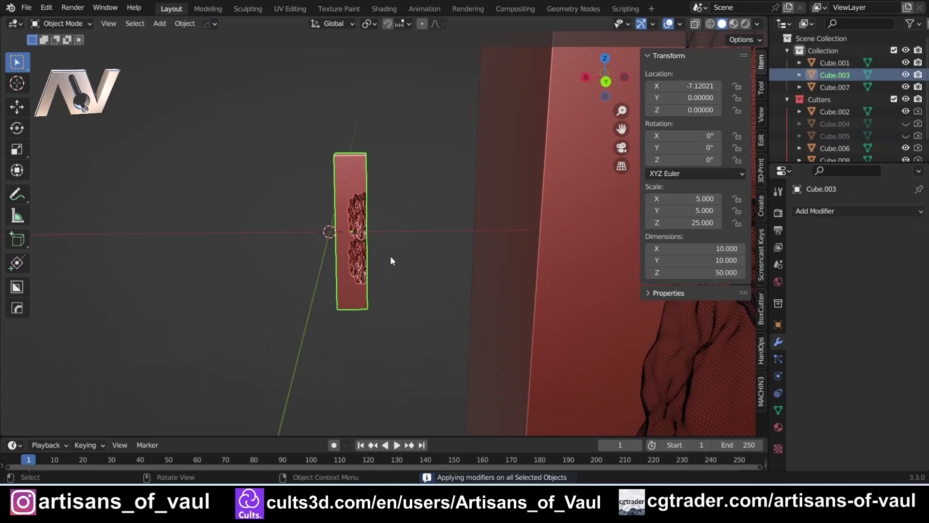
Subtract the upper rocky cutter from the middle block with a Boolean difference and hide that cutter
scroll(385, 251, "down", 2)
middle_click_drag(408, 230, 347, 257, "shift")
scroll(347, 257, "down", 1)
left_click(407, 220)
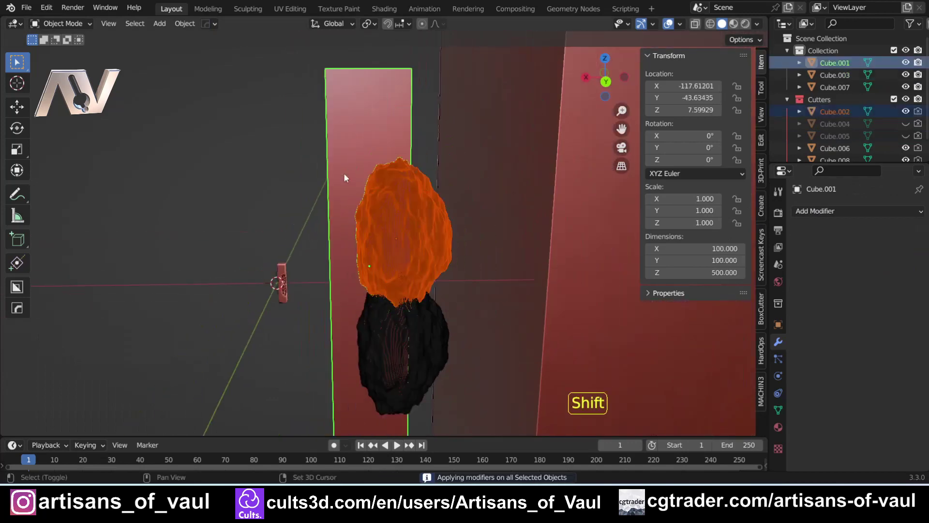
key("ctrl+KP_Subtract")
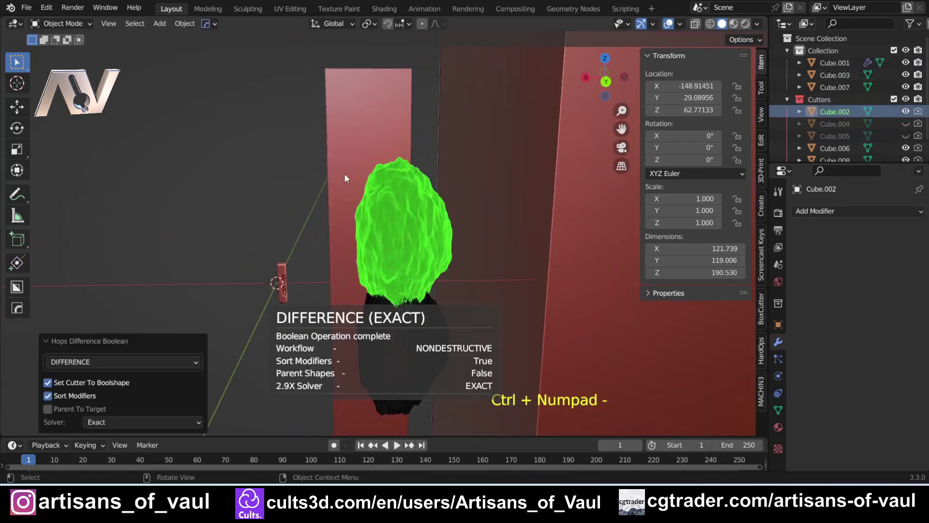
key("h")
Subtract the lower cutter from the middle block with a Boolean difference, hiding the cutter, and apply all the block's modifiers
left_click(408, 291, "shift")
left_click(342, 160, "shift")
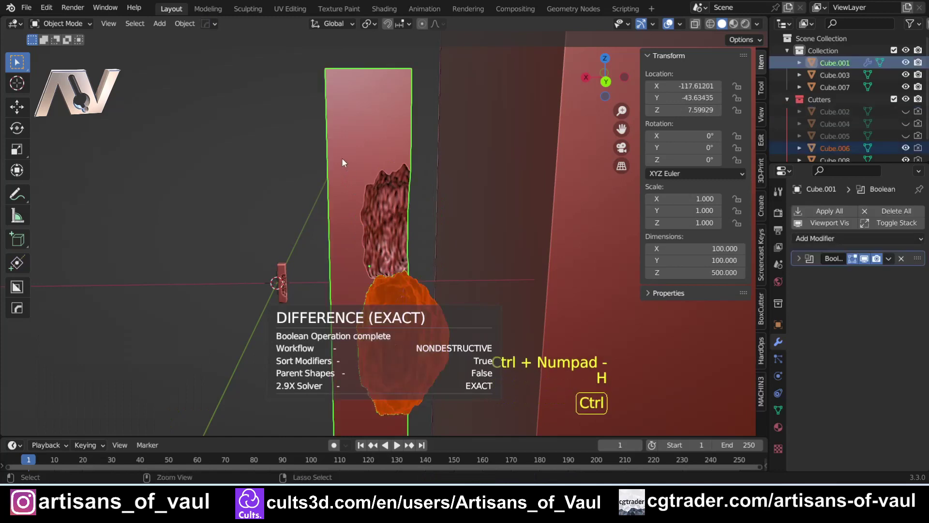
key("ctrl+KP_Subtract")
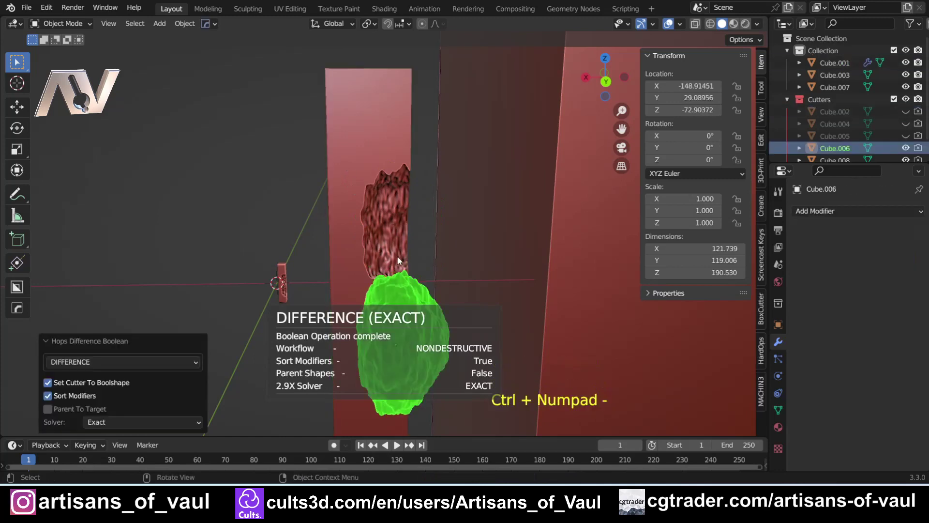
key("h")
left_click(830, 213)
Subtract the upper rocky cutter from the largest block with a Boolean difference and hide that cutter
scroll(574, 196, "down", 6)
middle_click_drag(490, 197, 404, 208, "shift")
scroll(391, 217, "down", 4)
scroll(405, 208, "up", 2)
left_click(404, 207)
left_click(348, 189, "shift")
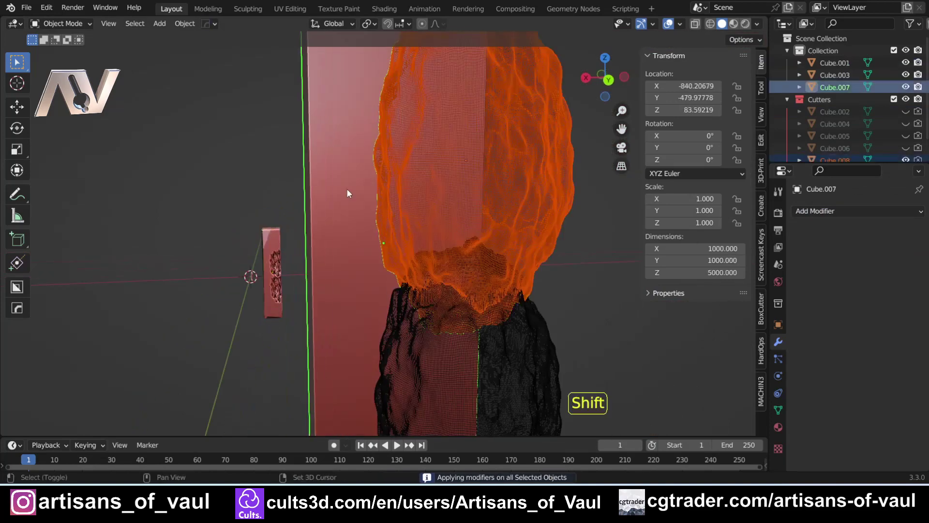
key("ctrl+KP_Subtract")
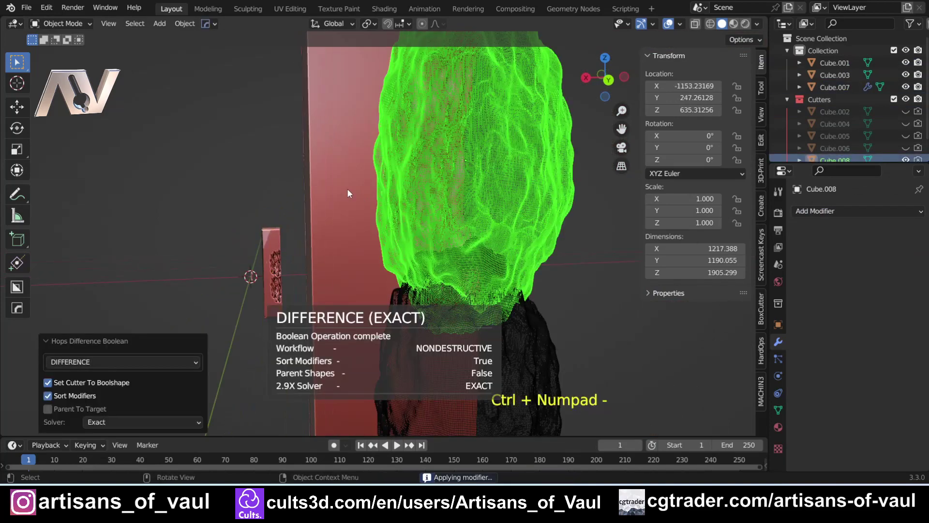
key("h")
Subtract the lower rocky cutter from the largest block with a Boolean difference and hide that cutter
left_click(509, 291)
left_click(357, 216, "shift")
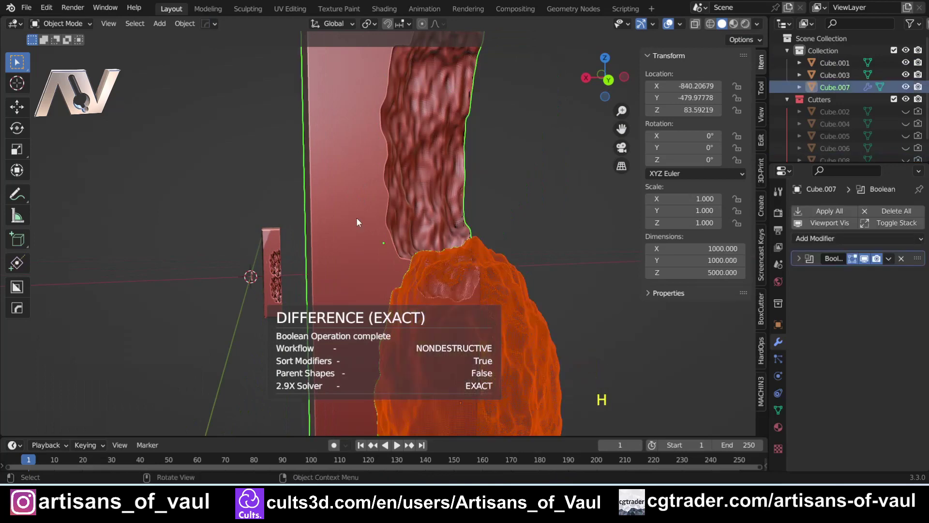
key("ctrl+KP_Subtract")
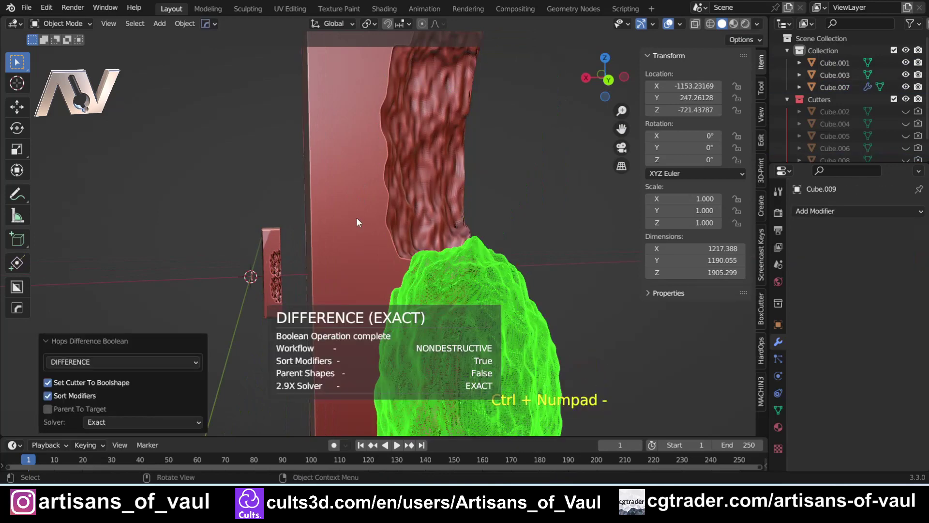
key("h")
Run all the 3D-print mesh checks on the smallest block
middle_click_drag(257, 225, 699, 212, "shift")
scroll(277, 203, "up", 5)
middle_click_drag(177, 187, 435, 238, "shift")
left_click(268, 200)
left_click(760, 177)
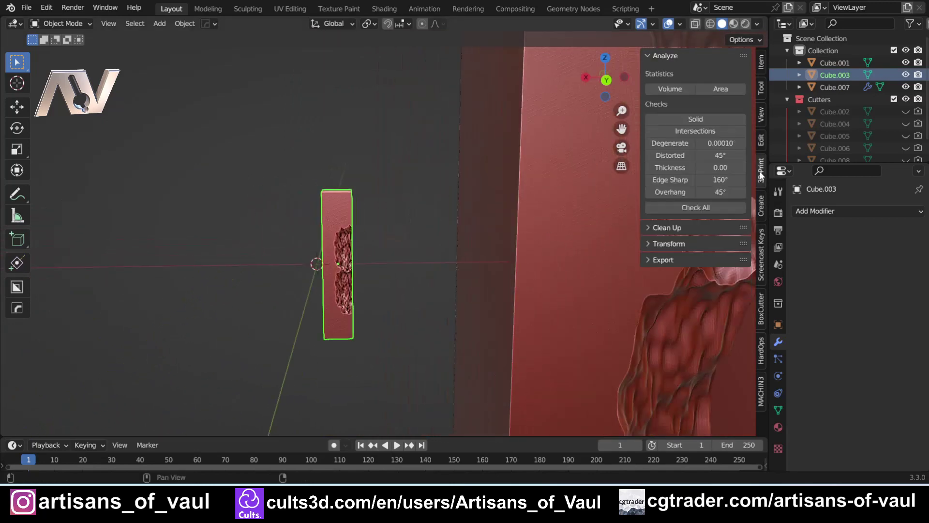
left_click(689, 207)
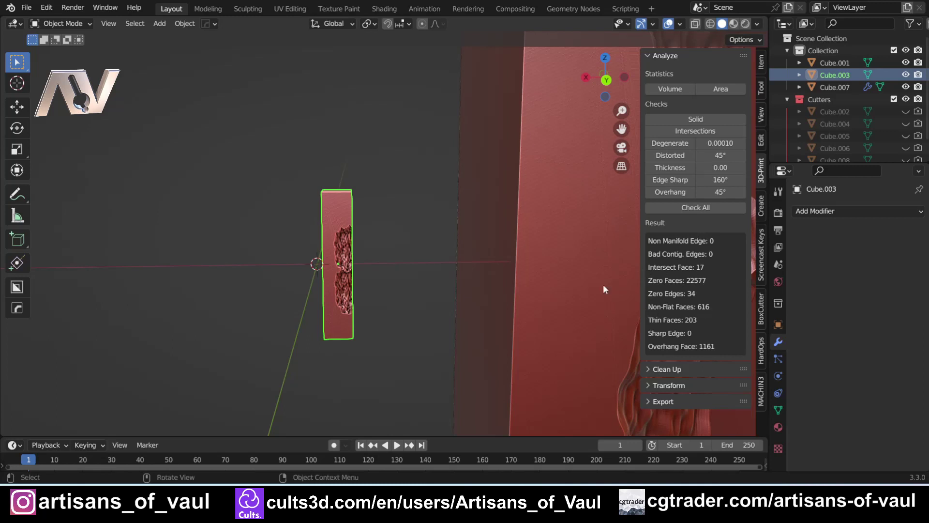
Run all the 3D-print mesh checks on the middle block
scroll(455, 254, "down", 3)
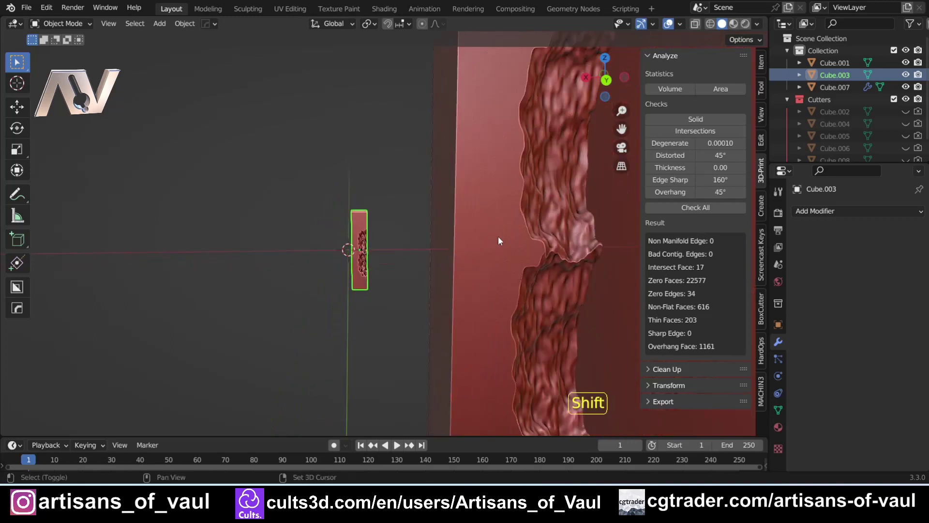
middle_click_drag(500, 236, 385, 217, "shift")
middle_click_drag(446, 208, 329, 213, "shift")
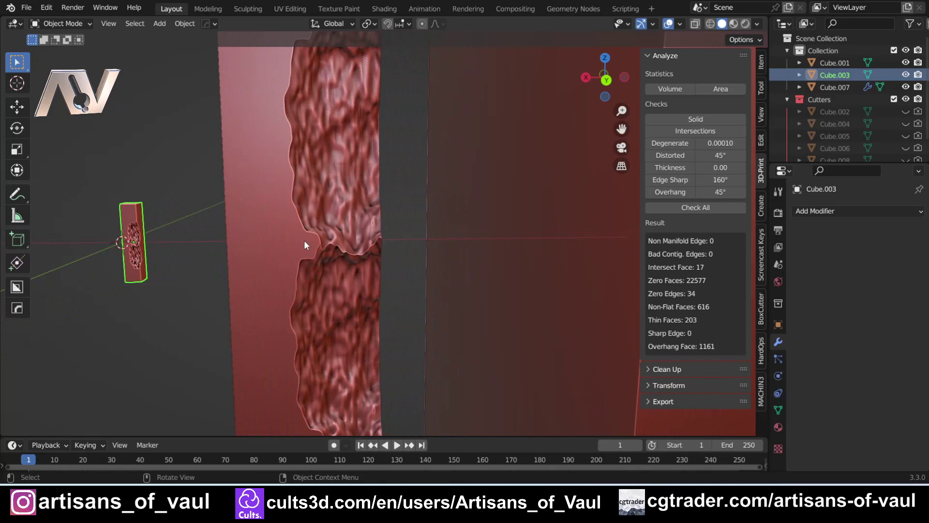
left_click(295, 185)
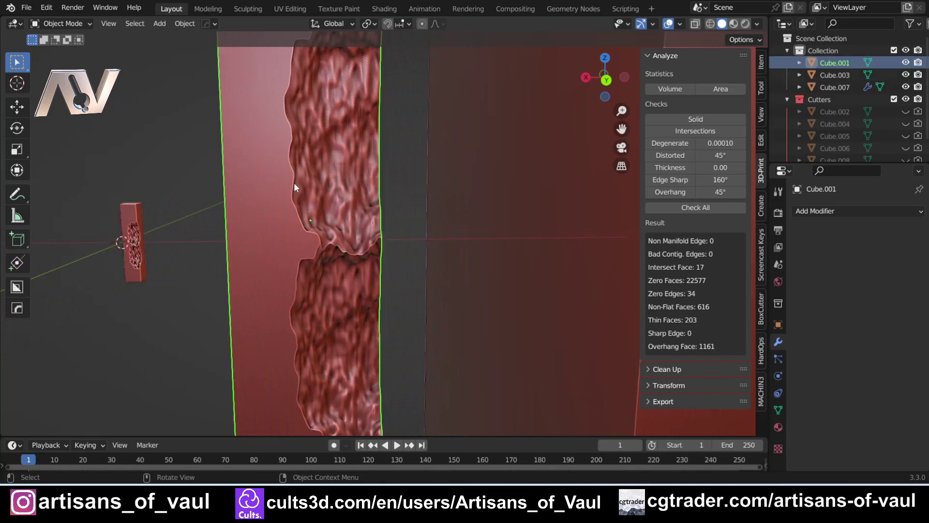
left_click(687, 210)
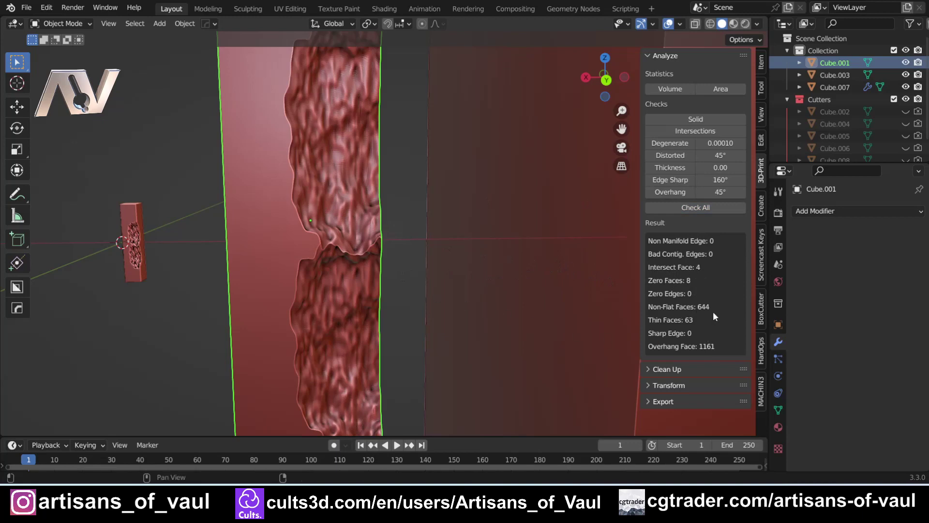
Rerun the mesh checks on the middle block in face edit mode and select its intersecting faces
middle_click_drag(304, 237, 378, 257, "shift")
key("Tab")
left_click(486, 256)
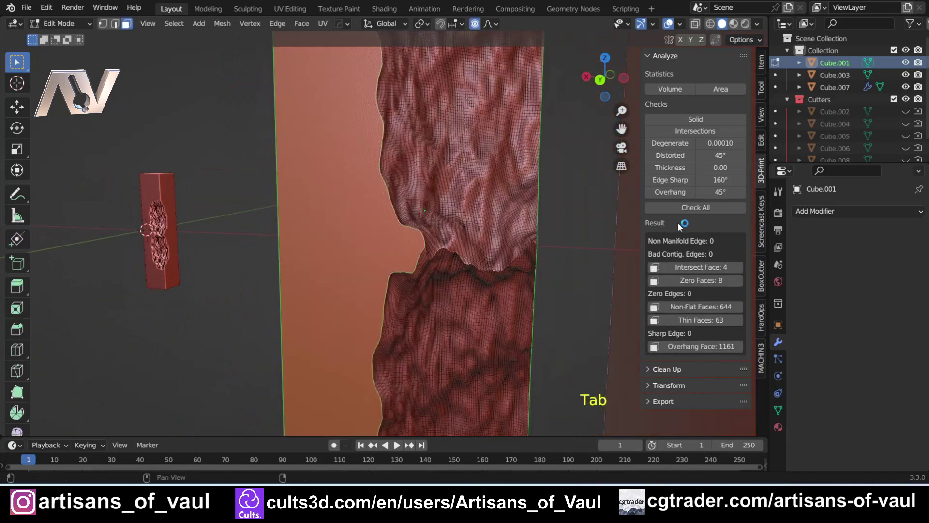
left_click(701, 209)
left_click(693, 269)
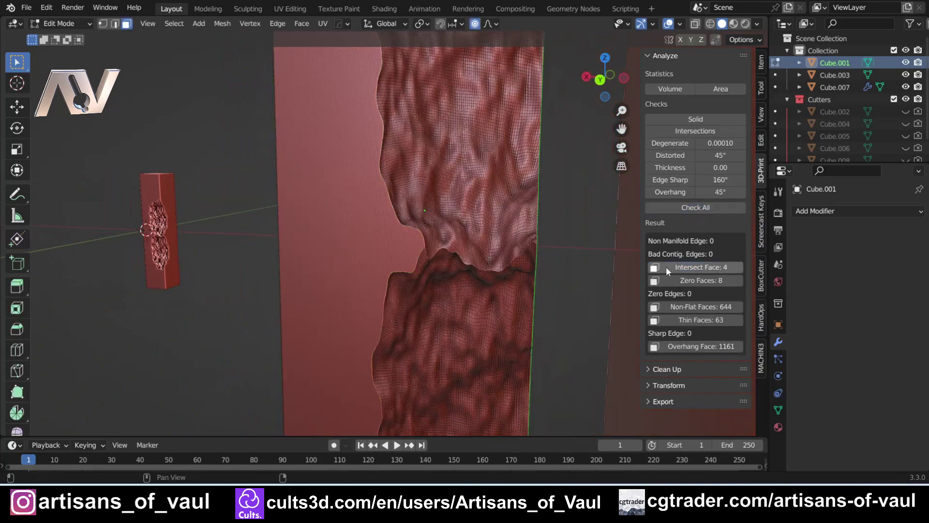
Return the middle block to Object Mode and select the smallest block
middle_click_drag(555, 257, 359, 224)
scroll(369, 231, "down", 4)
scroll(358, 224, "down", 3)
middle_click_drag(272, 209, 349, 218, "shift")
scroll(348, 216, "up", 6)
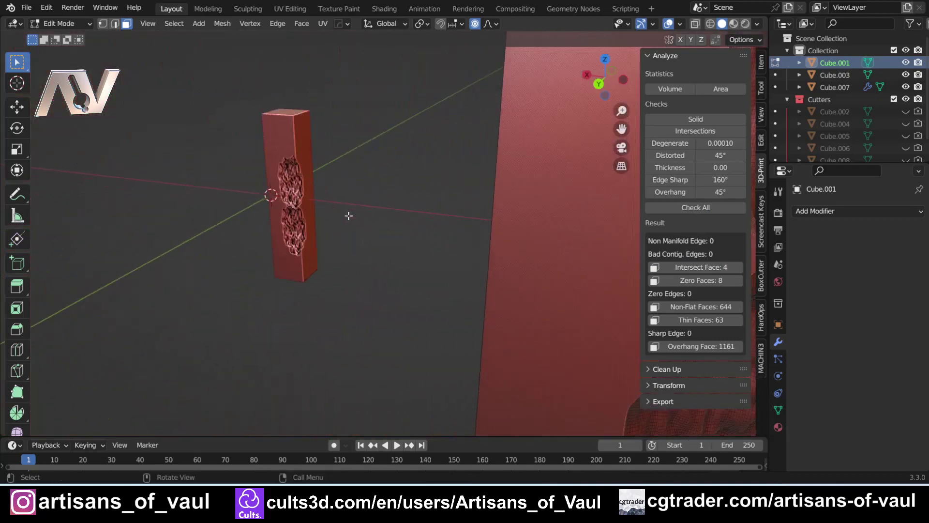
key("Tab")
left_click(342, 146)
left_click(300, 144)
Examine the seam between the two rocky cuts on the middle block up close
middle_click_drag(277, 208, 349, 245, "shift")
scroll(449, 292, "up", 4)
scroll(349, 245, "down", 4)
scroll(376, 210, "down", 1)
middle_click_drag(430, 230, 367, 223, "shift")
scroll(368, 222, "down", 2)
middle_click_drag(487, 232, 291, 222, "shift")
scroll(273, 216, "up", 6)
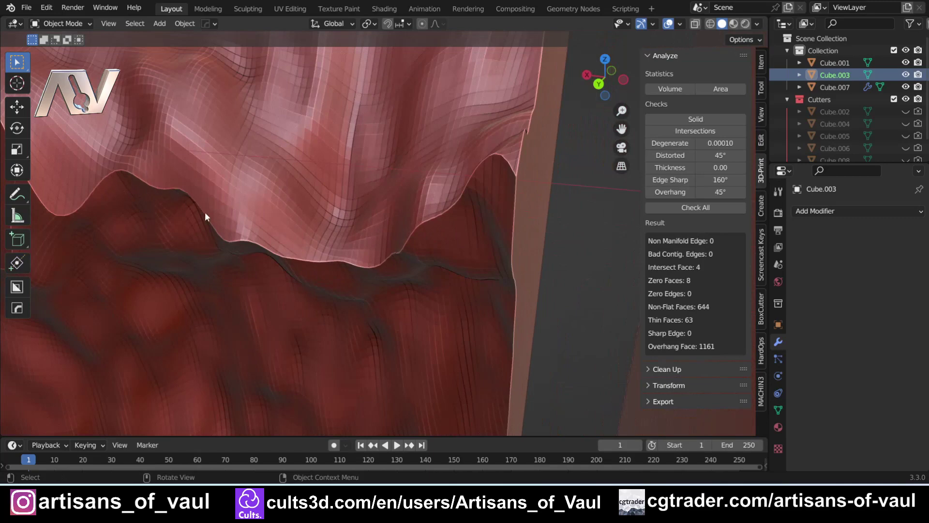
scroll(454, 215, "down", 6)
middle_click_drag(265, 225, 419, 222, "shift")
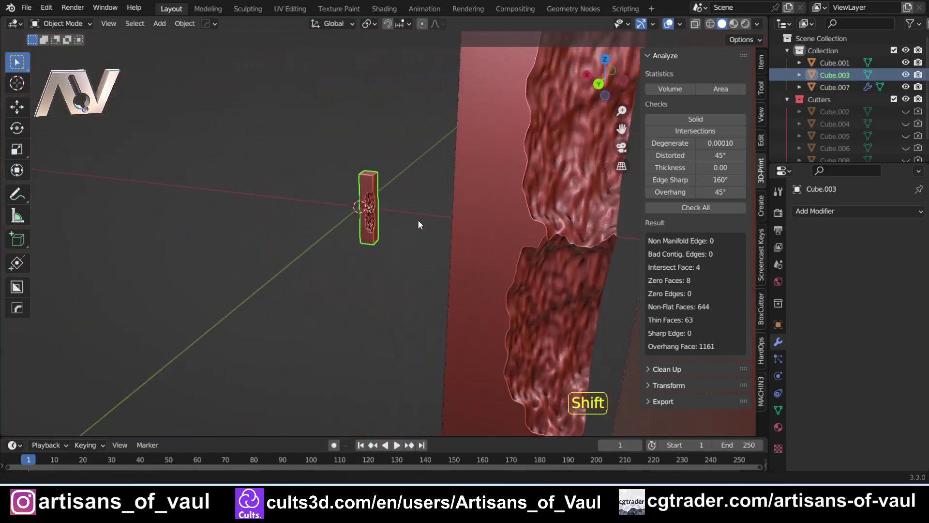
Rerun all the mesh checks on the smallest block in face edit mode, select its intersecting faces and inspect them along the seam
scroll(416, 222, "up", 4)
middle_click_drag(317, 204, 361, 253, "shift")
scroll(384, 281, "up", 4)
key("Tab")
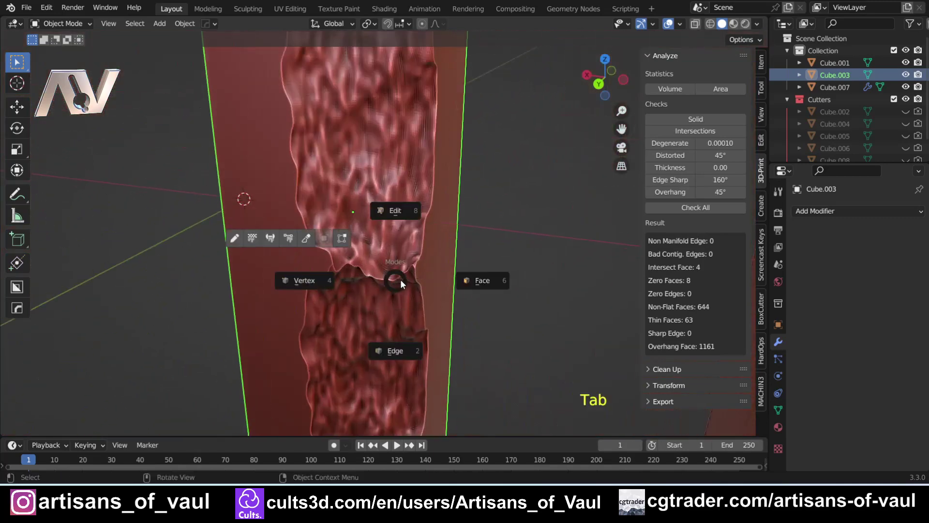
left_click(475, 280)
left_click(695, 207)
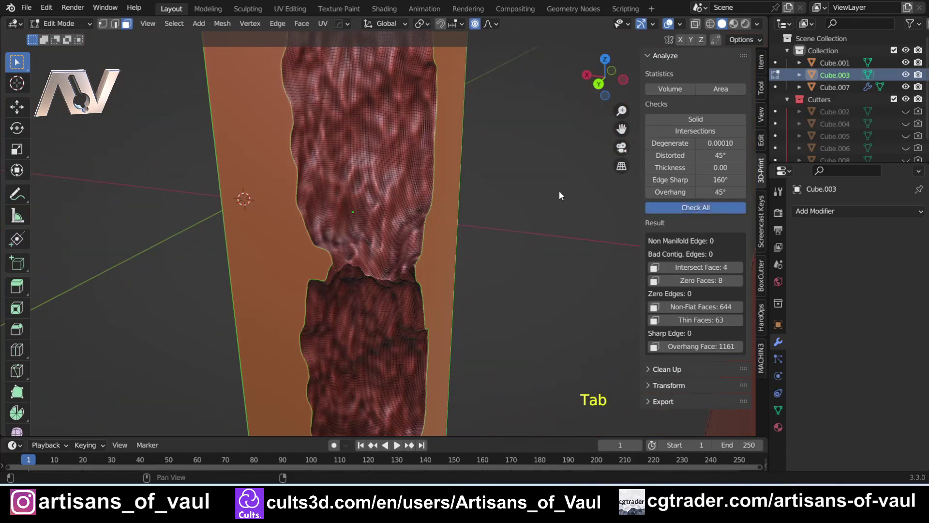
left_click(686, 269)
scroll(365, 315, "up", 7)
middle_click_drag(365, 315, 350, 195, "shift")
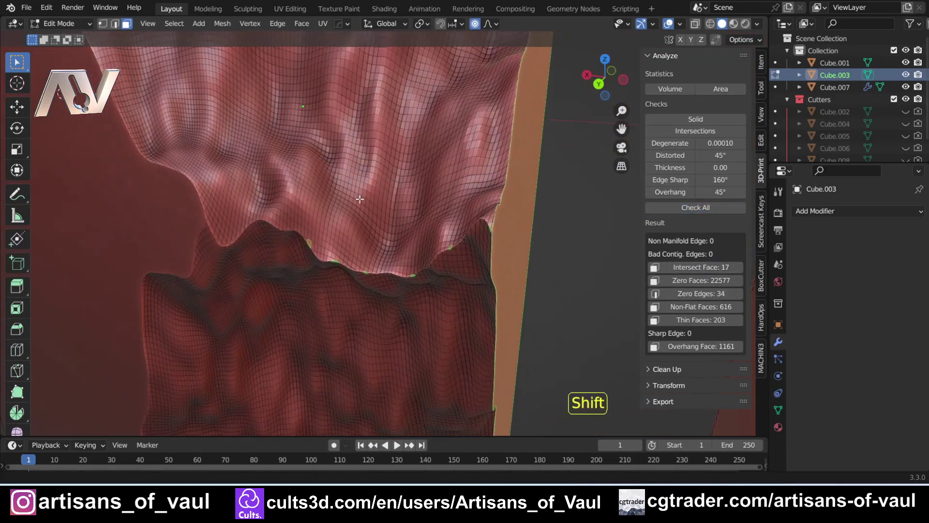
scroll(236, 219, "up", 3)
scroll(467, 286, "down", 5)
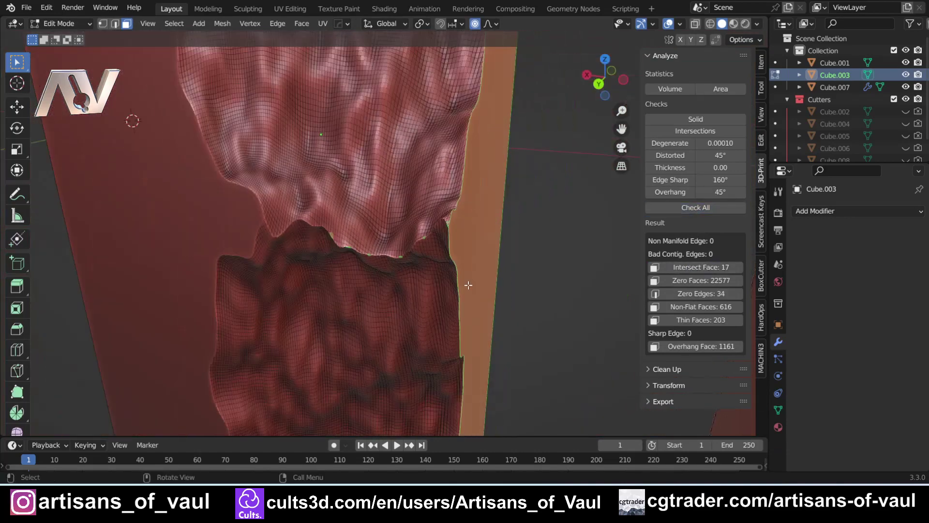
Return to Object Mode and scale the middle block by 0.1
key("Tab")
left_click(451, 193)
scroll(451, 194, "down", 6)
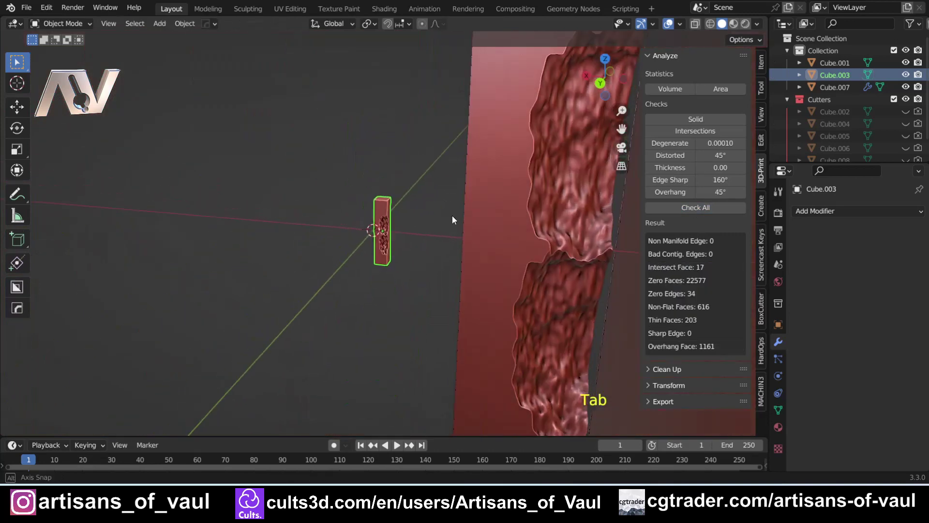
middle_click_drag(470, 224, 318, 216, "shift")
scroll(329, 231, "down", 3)
left_click(426, 228)
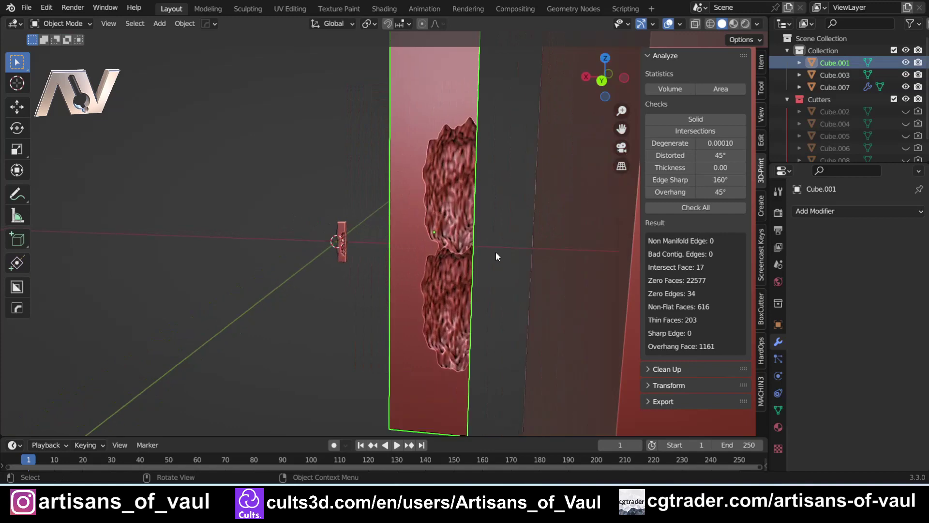
key("s")
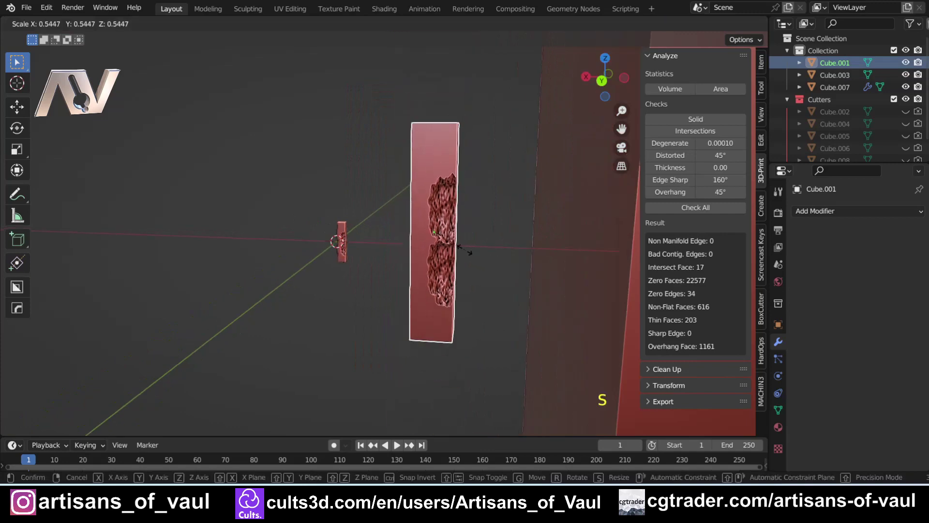
type("0.1")
key("Return")
scroll(465, 249, "up", 4)
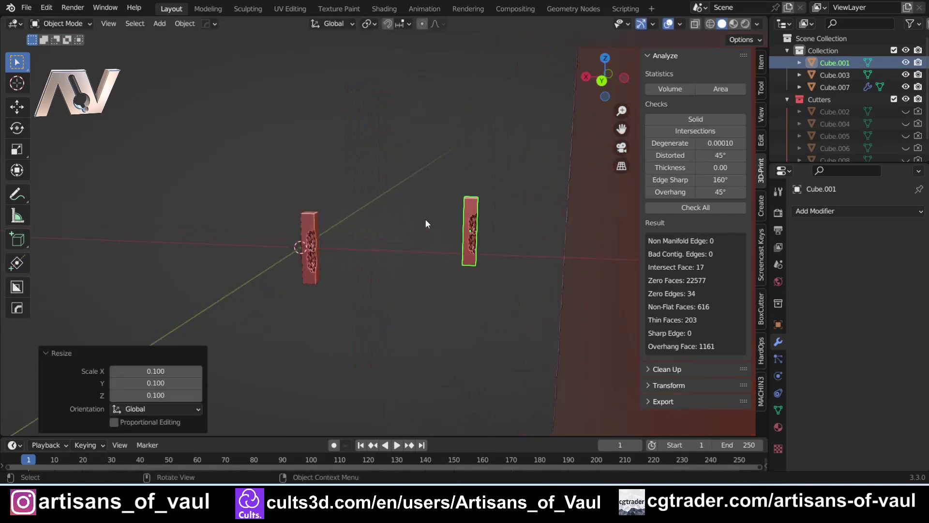
scroll(431, 218, "up", 1)
middle_click_drag(457, 206, 432, 241, "shift")
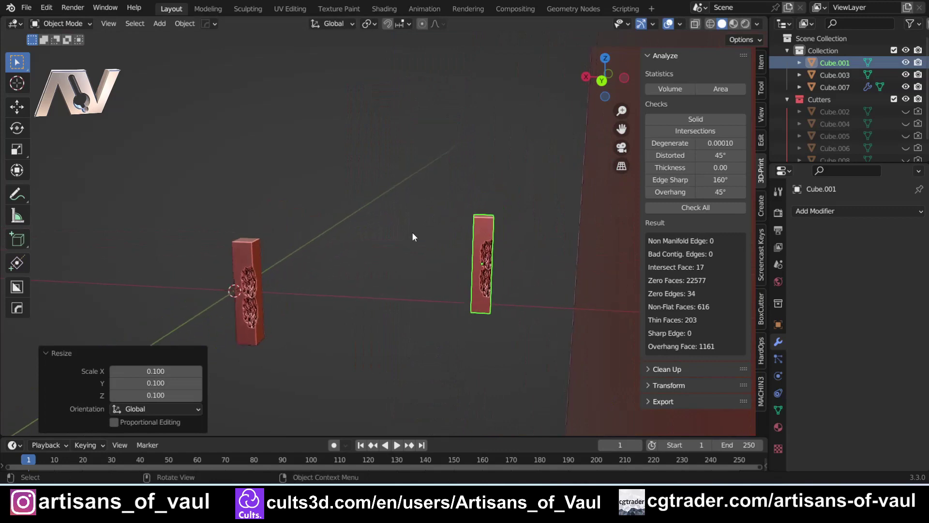
Apply the scale of the shrunken middle block and run all the 3D-print mesh checks on it
left_click(712, 208)
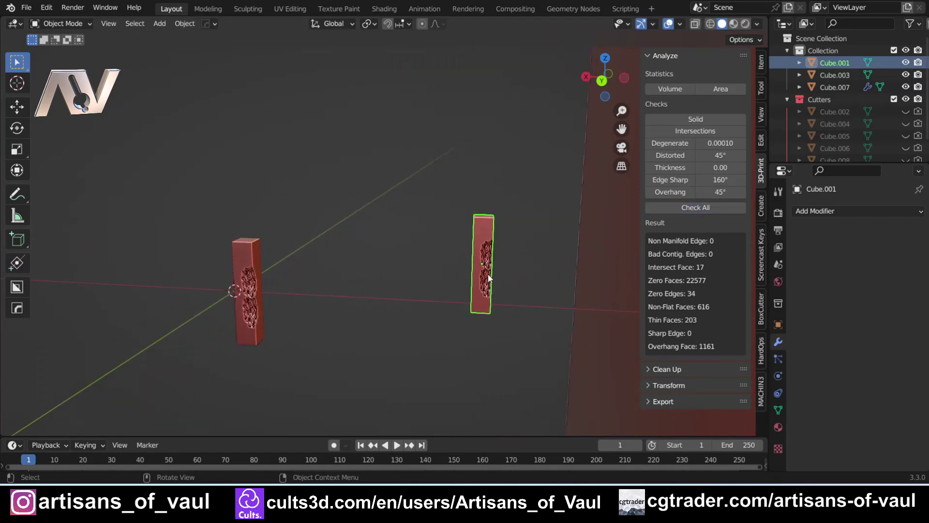
key("ctrl+a")
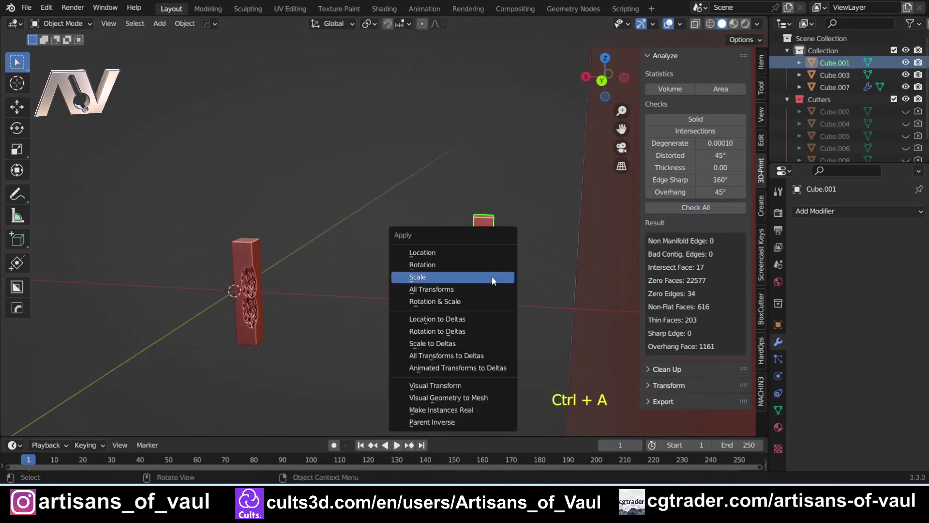
left_click(491, 276)
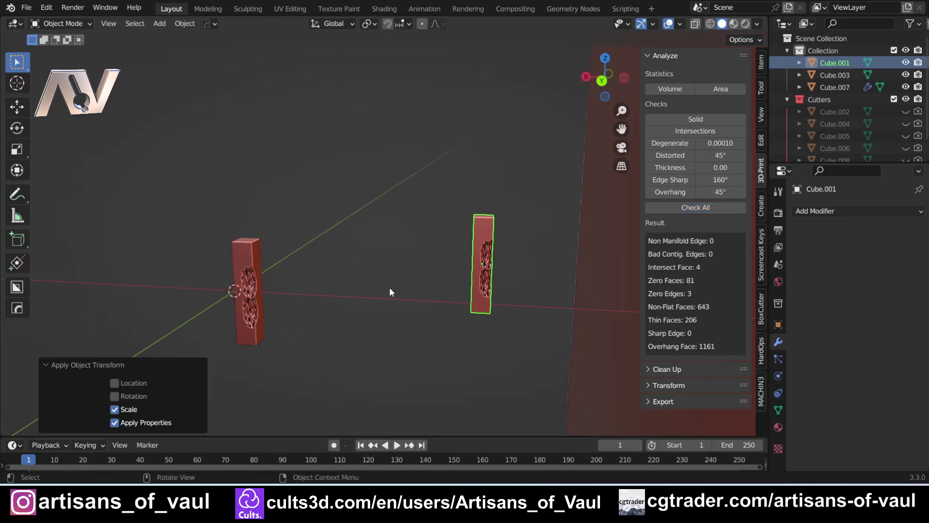
middle_click_drag(474, 267, 478, 263)
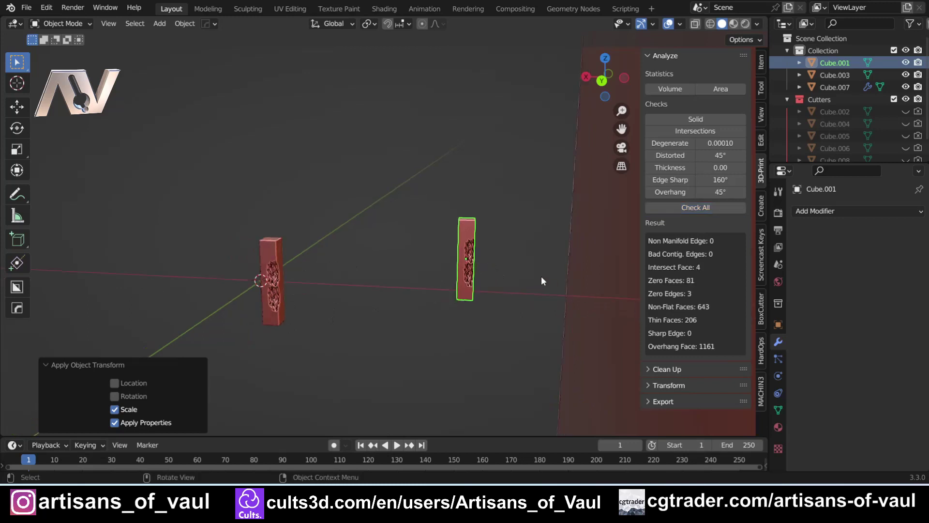
Apply all the Boolean modifiers on the largest block and run all the 3D-print mesh checks on it
scroll(516, 263, "down", 9)
scroll(414, 222, "down", 3)
middle_click_drag(512, 245, 394, 227, "shift")
left_click(393, 228)
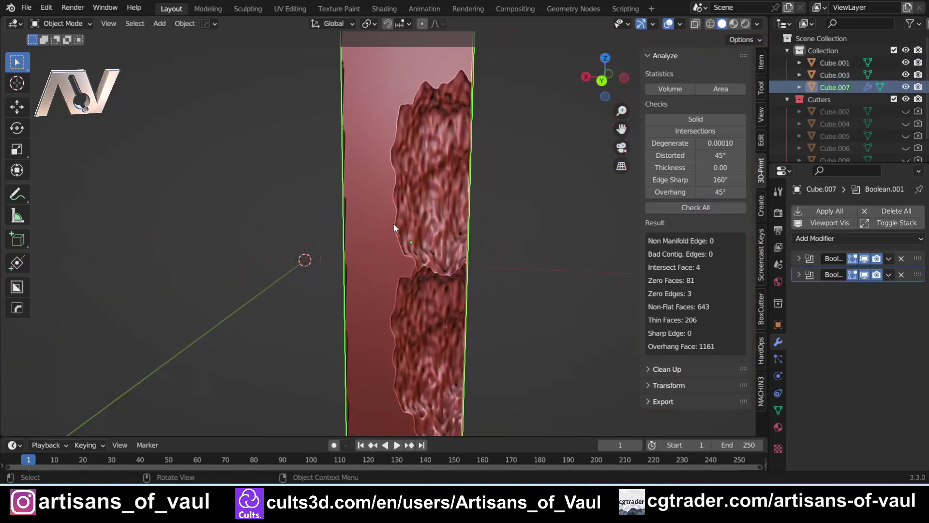
left_click(829, 211)
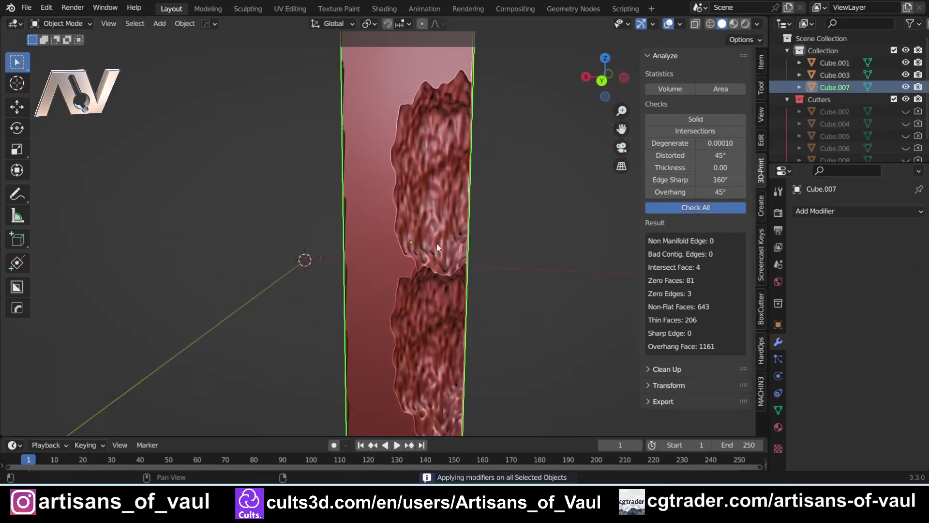
scroll(523, 243, "up", 1)
middle_click_drag(427, 241, 452, 228, "shift")
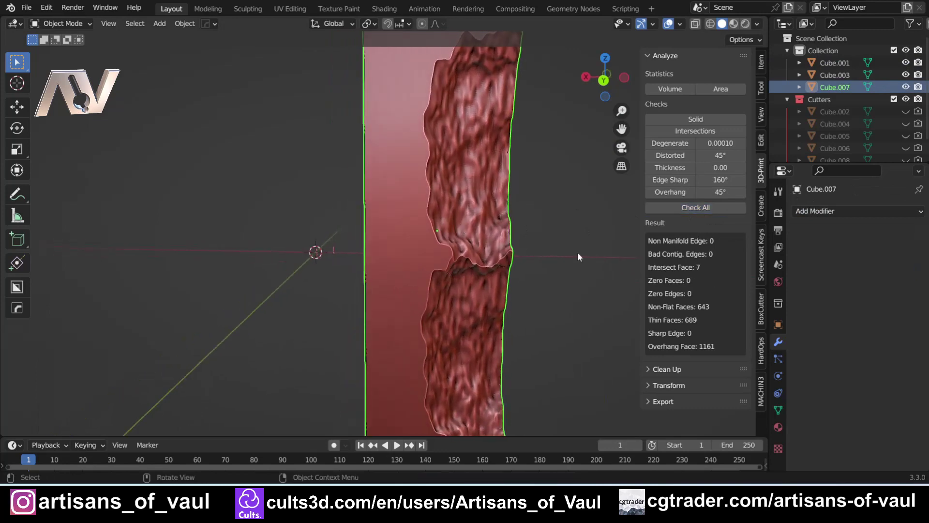
scroll(325, 257, "up", 2)
Compare the dimensions of the largest block with those of the shrunken middle block
left_click(313, 255)
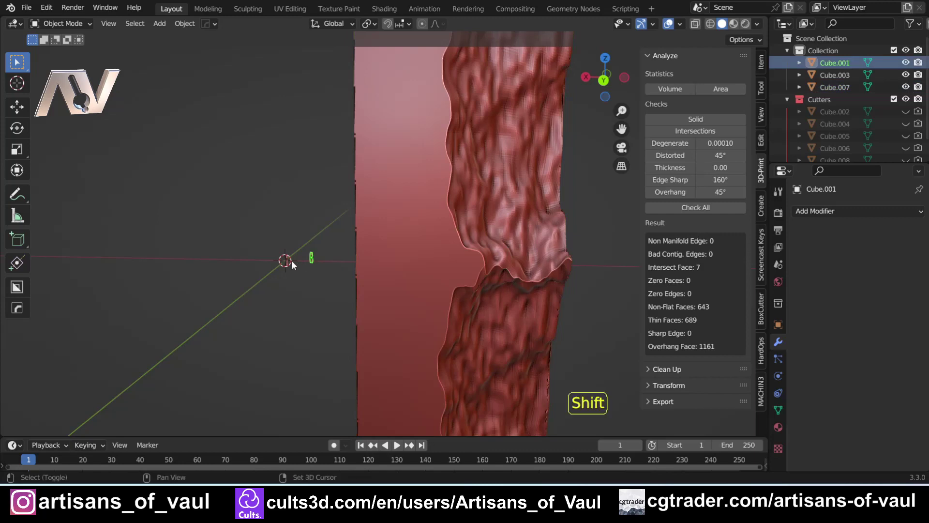
left_click(381, 259)
left_click(761, 62)
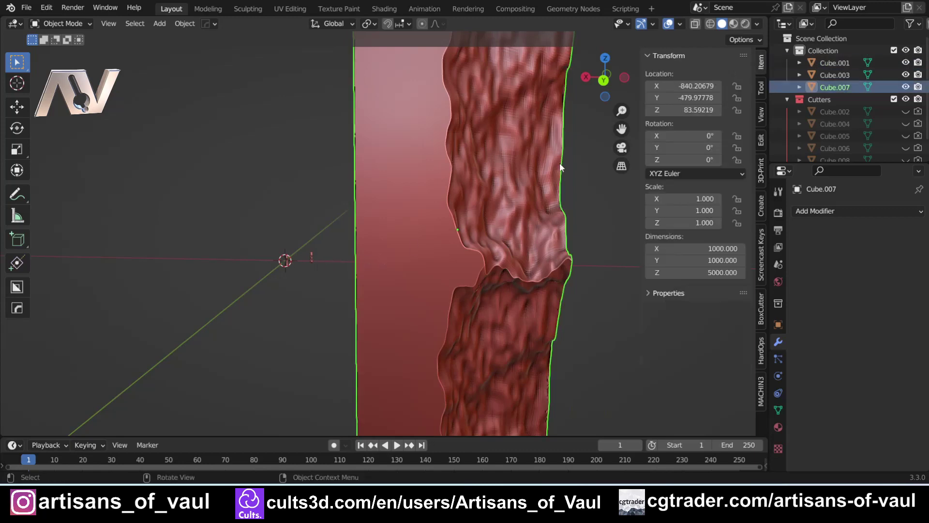
left_click(313, 256)
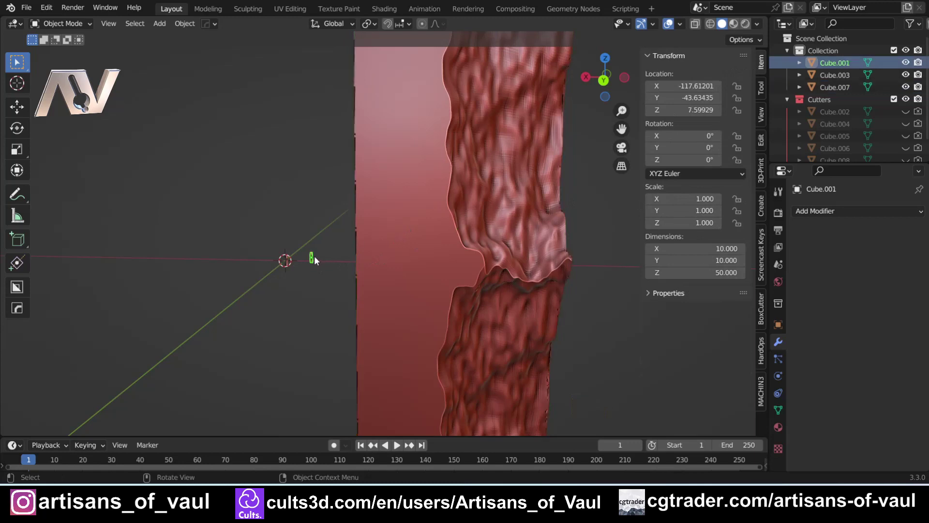
middle_click_drag(322, 254, 361, 220, "shift")
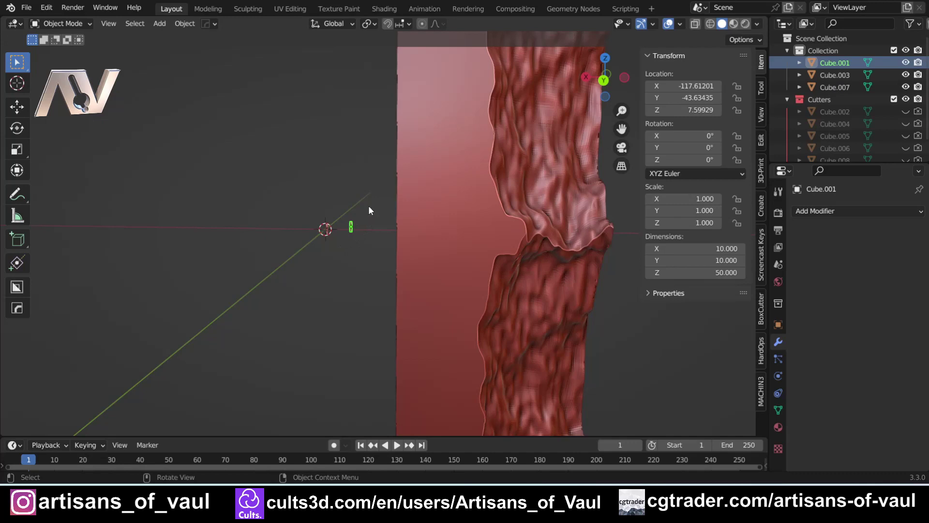
Scale the largest block by 0.01
left_click(492, 213)
type("s")
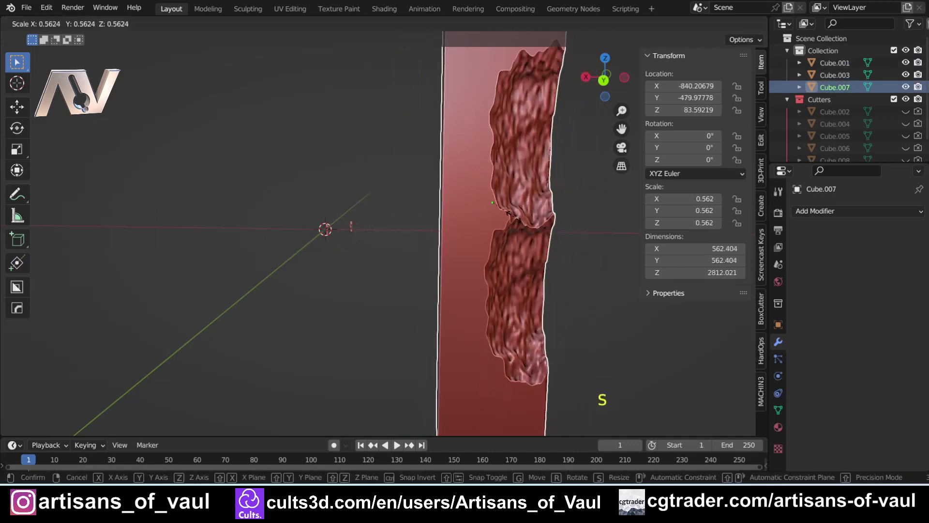
type(".01")
key("Return")
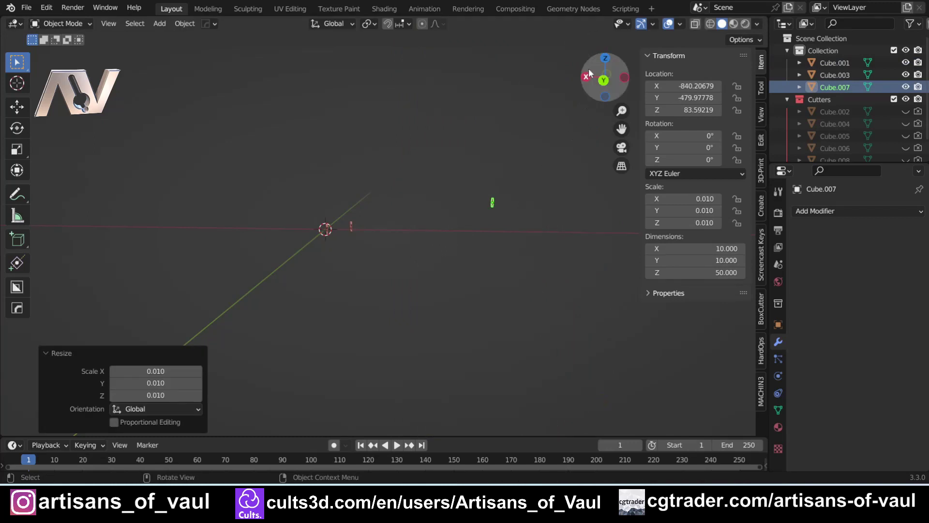
Move the block just scaled by 0.01 into a row beside the other two, aligning it in the straight-on Y-axis view
key("g")
left_click(302, 223)
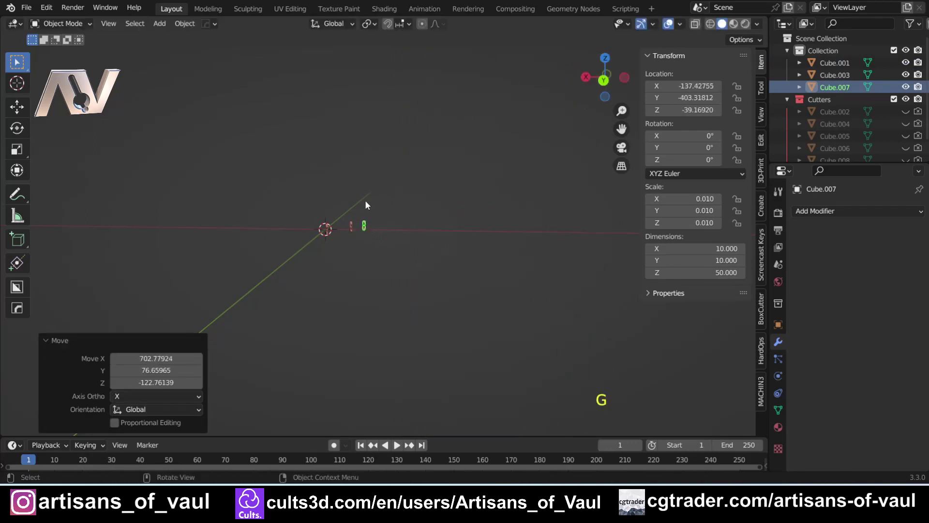
middle_click_drag(303, 222, 508, 256, "shift")
left_click(605, 81)
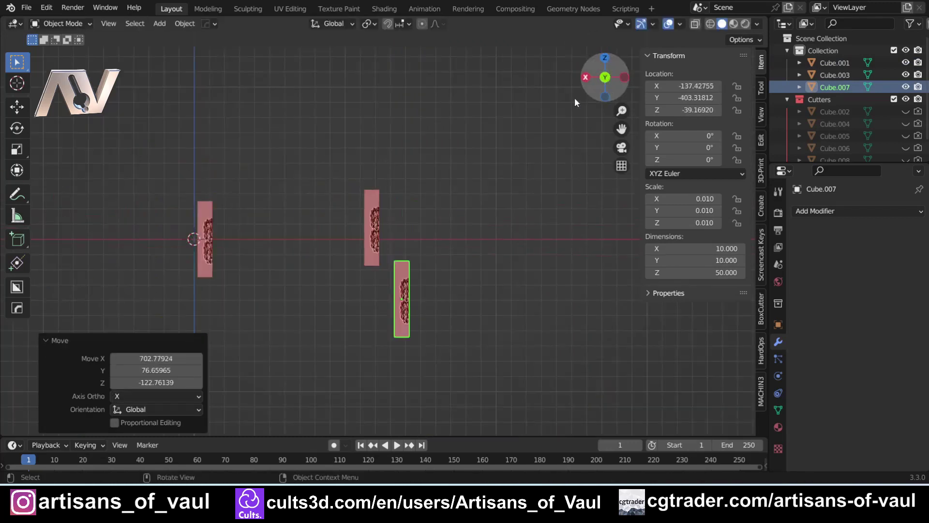
middle_click_drag(349, 249, 402, 230, "shift")
key("g")
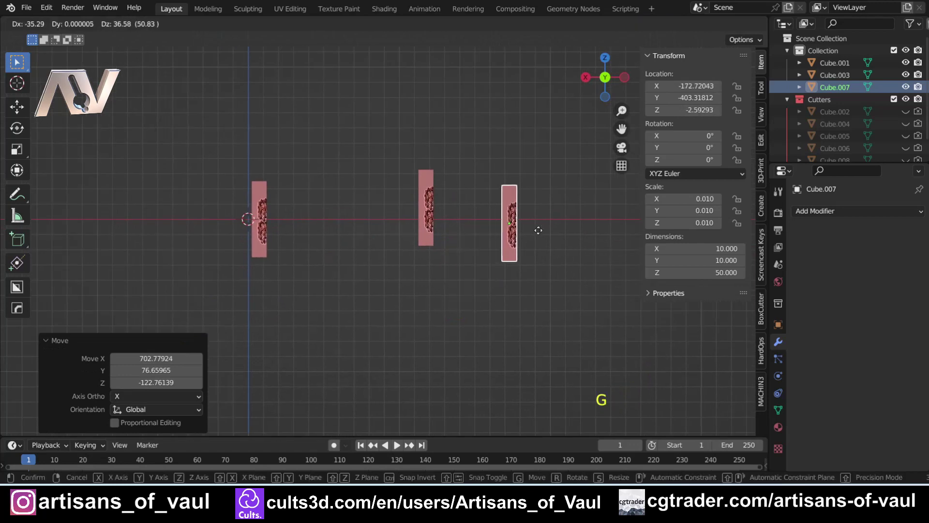
left_click(530, 223)
Move the block that was scaled by 0.1 to about midway between the other two blocks and keep it selected
left_click(425, 215)
key("g")
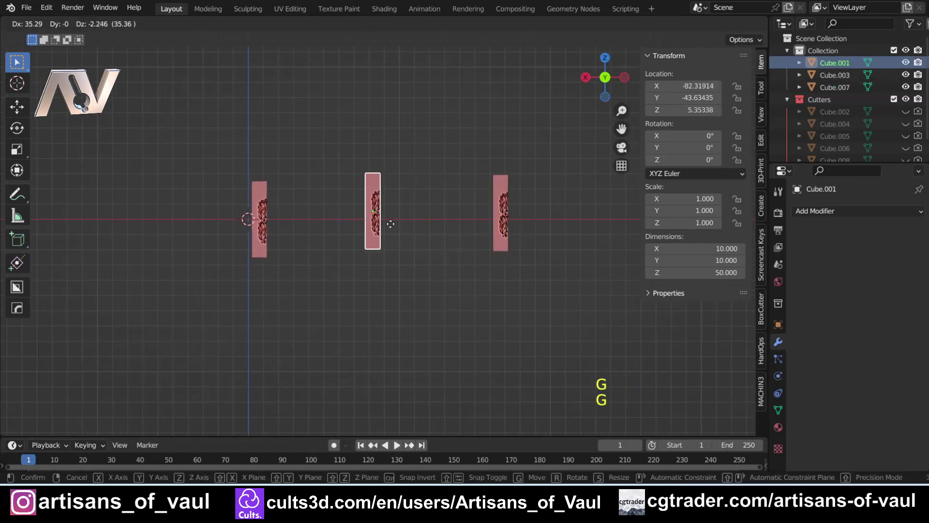
left_click(383, 189)
left_click(404, 265)
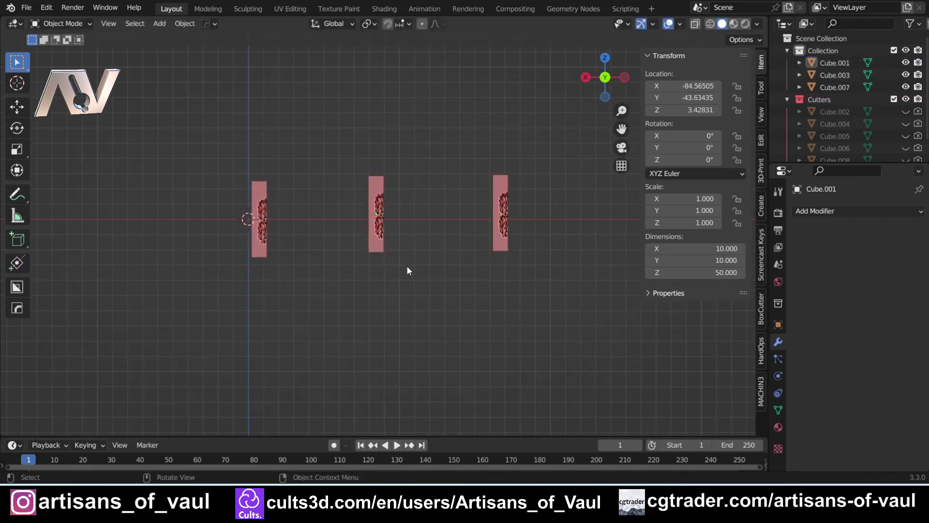
scroll(383, 236, "up", 2)
left_click(374, 249)
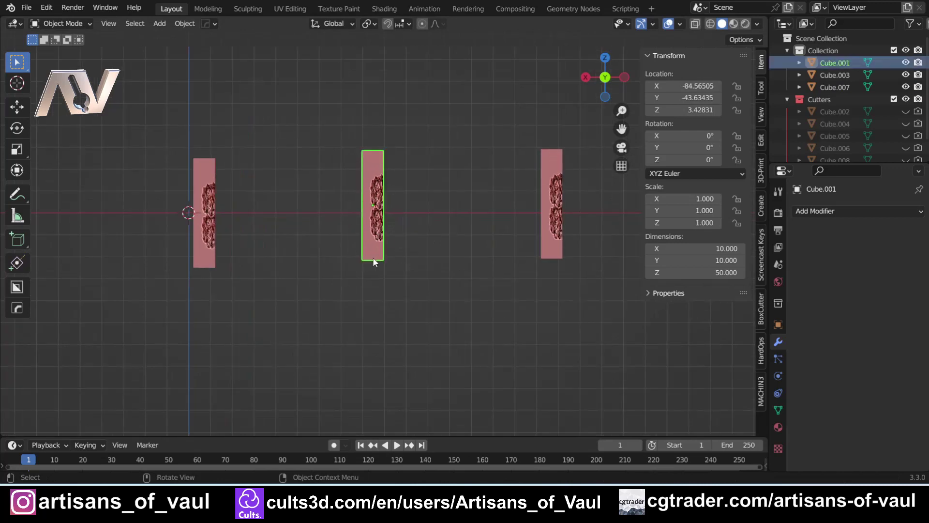